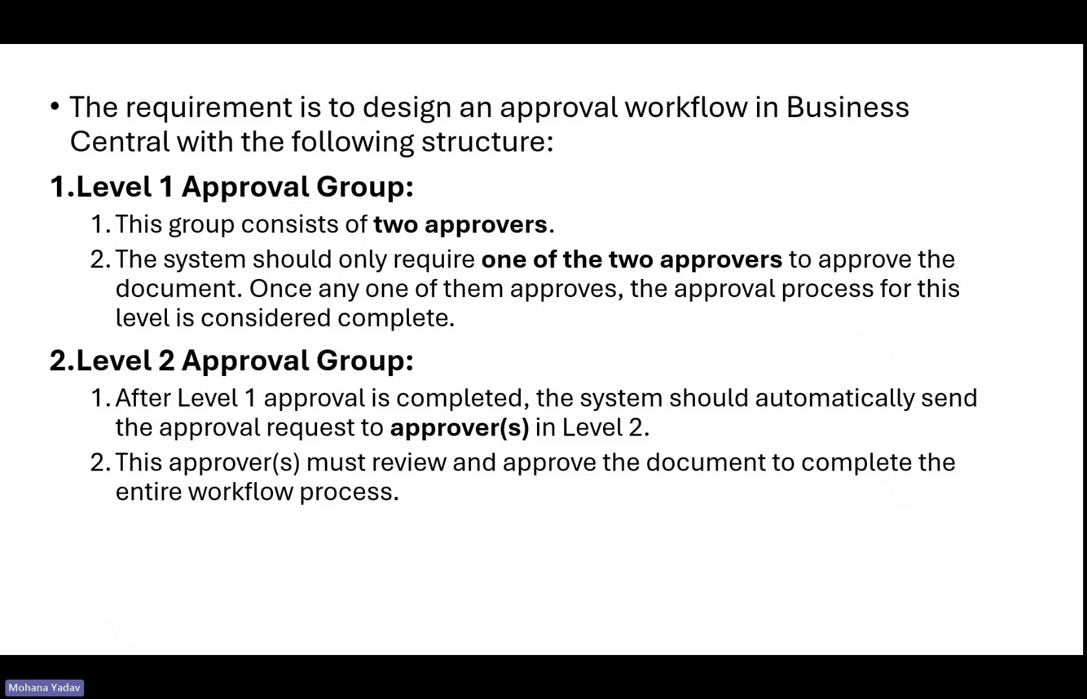
# - Switch to Business Central, find Workflow User Groups and open the MULTILEVEL group
pyautogui.hotkey('alt', 'Tab')
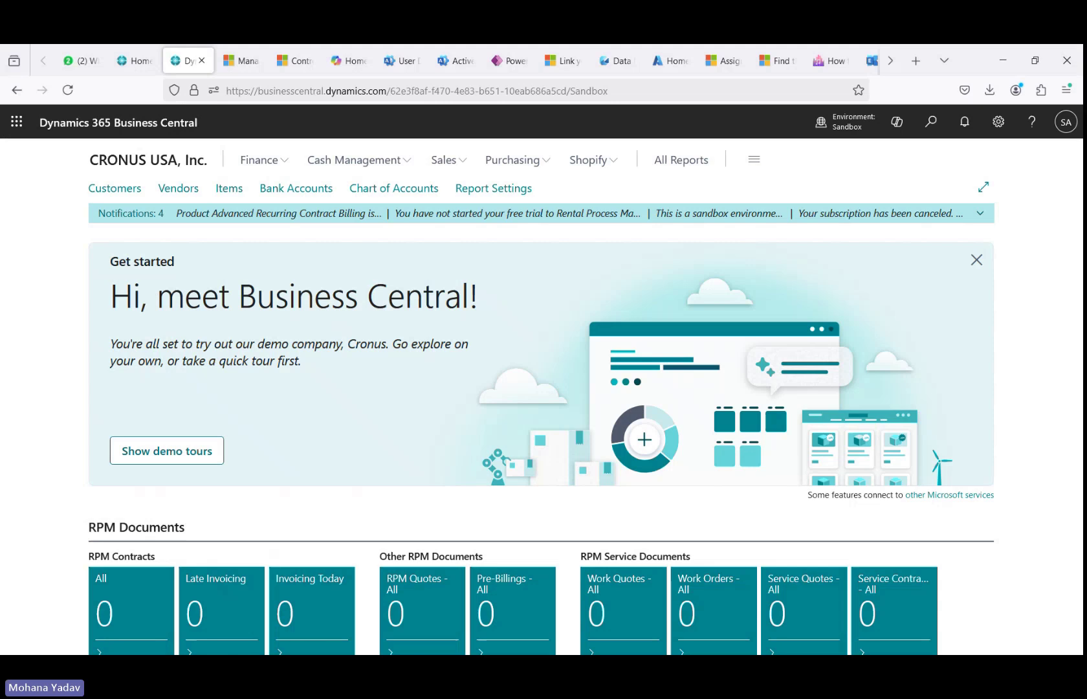
pyautogui.click(930, 126)
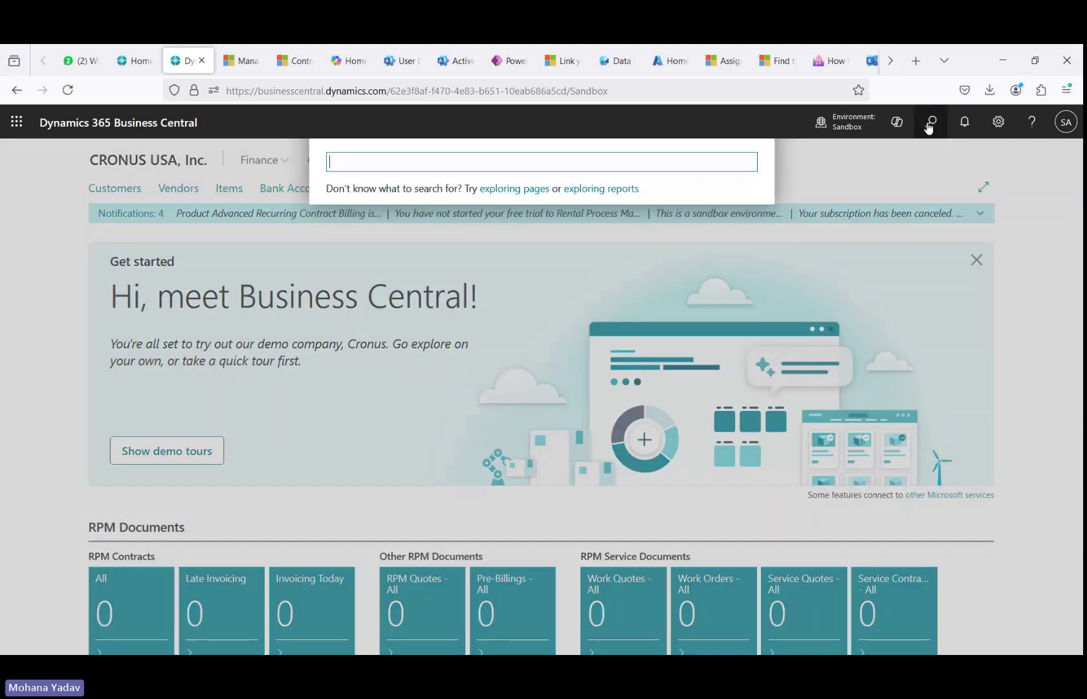
pyautogui.write('workf user')
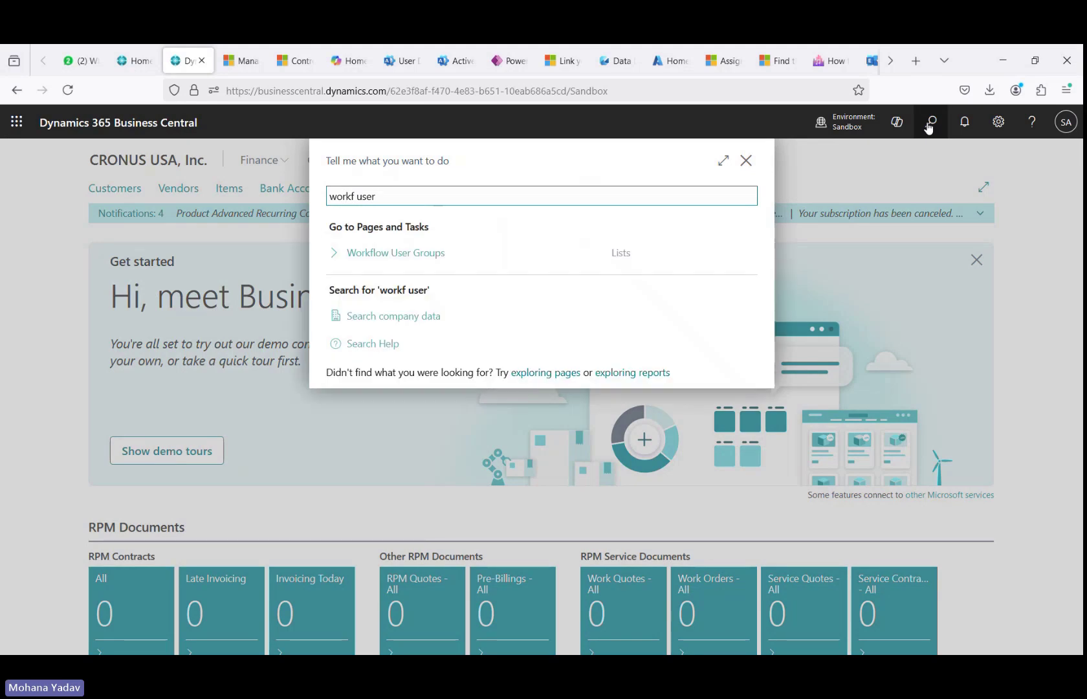
pyautogui.click(449, 250)
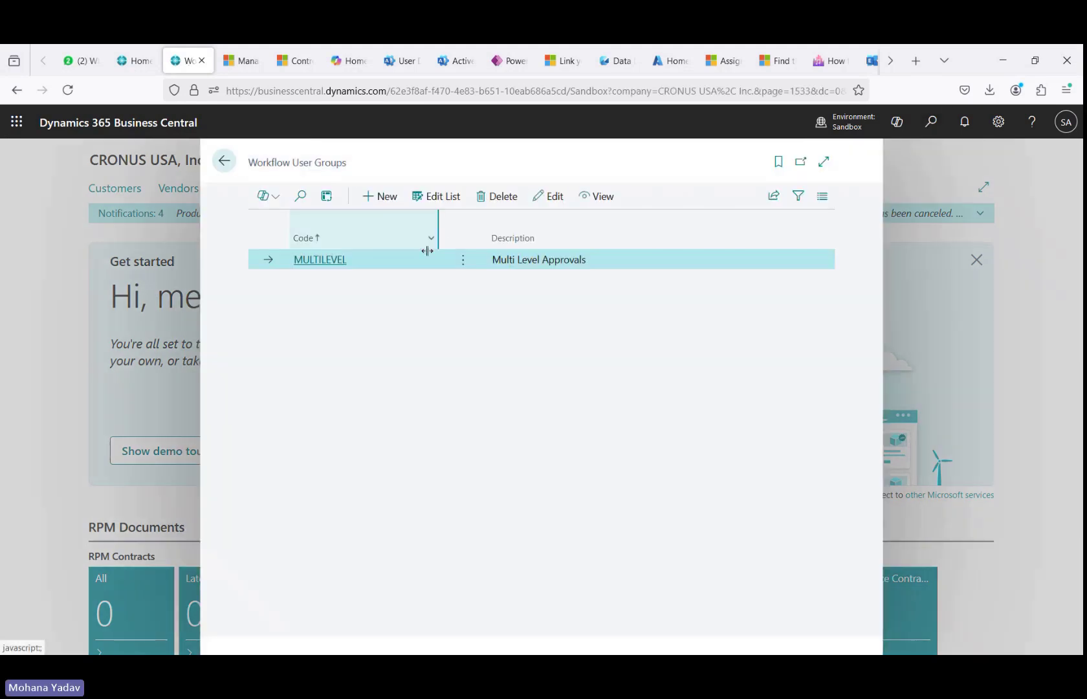
pyautogui.click(320, 260)
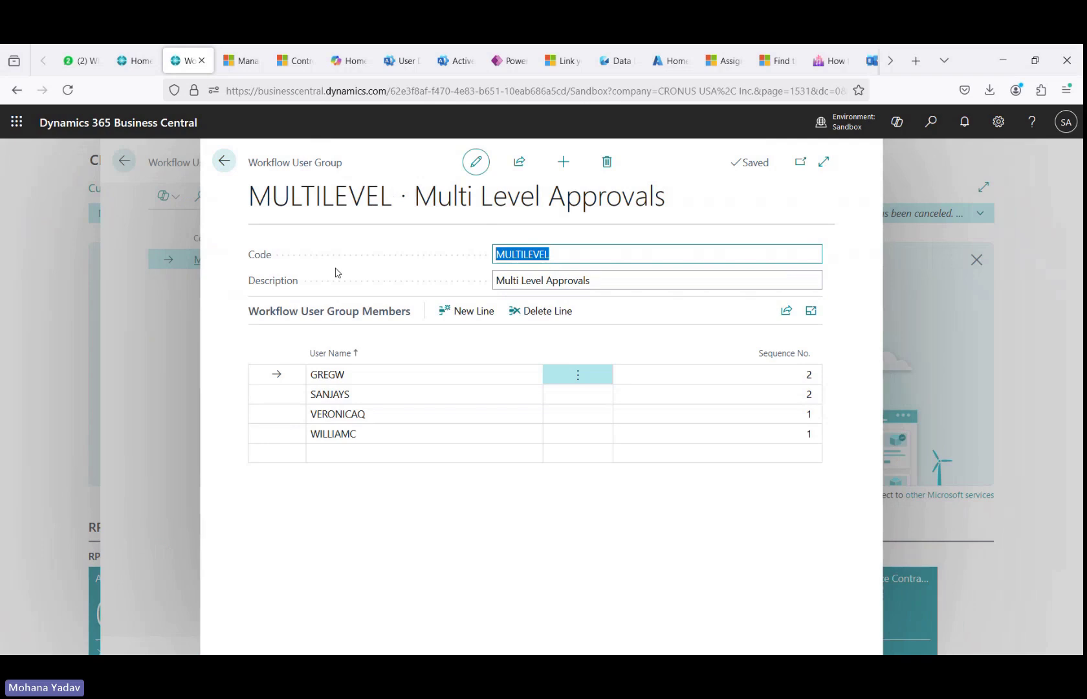
# - Sort the MULTILEVEL group members by Sequence No. in ascending order, and return to the home page
pyautogui.click(802, 362)
pyautogui.click(802, 354)
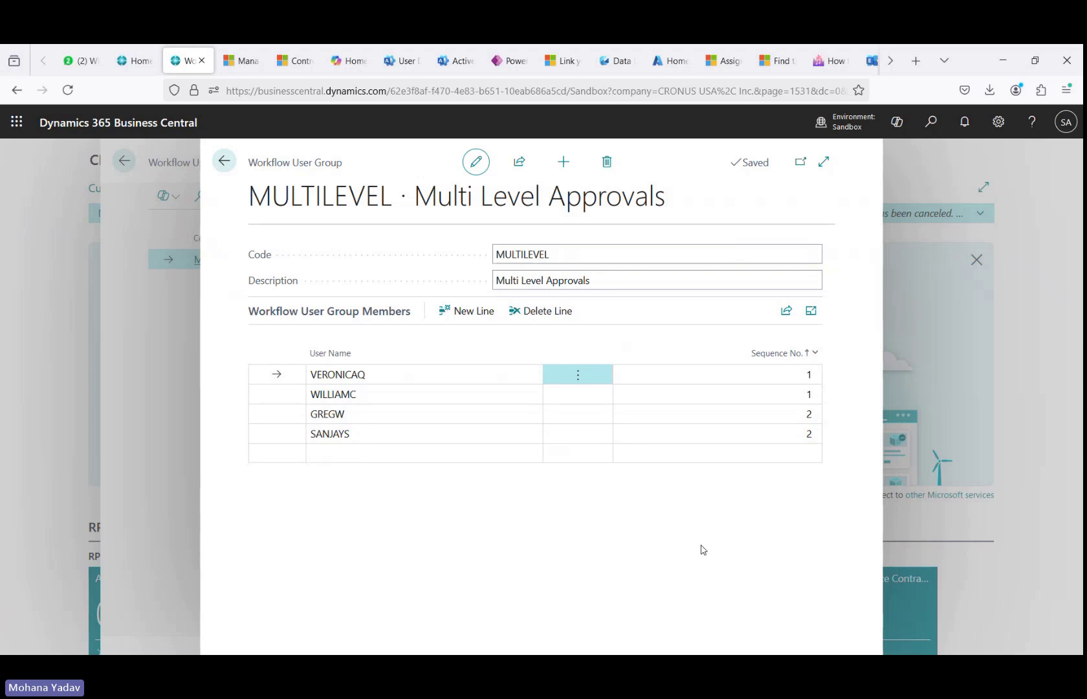
pyautogui.click(226, 162)
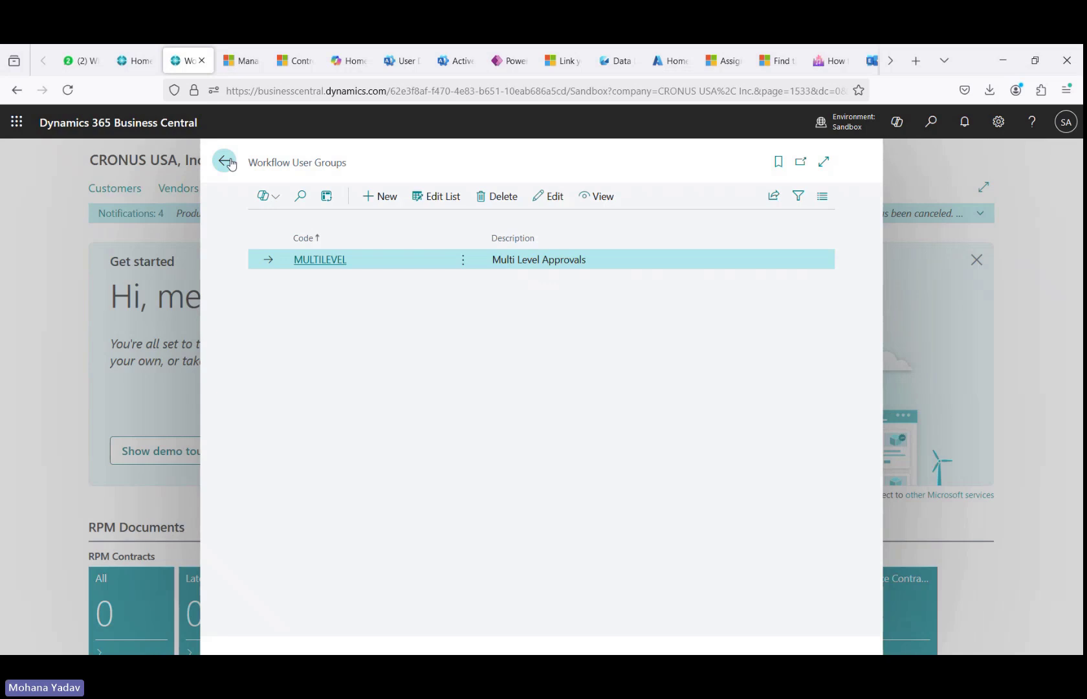
pyautogui.click(226, 162)
# - Find the Workflows list and open the General Journal Batch Approval Workflow
pyautogui.click(933, 122)
pyautogui.write('workf')
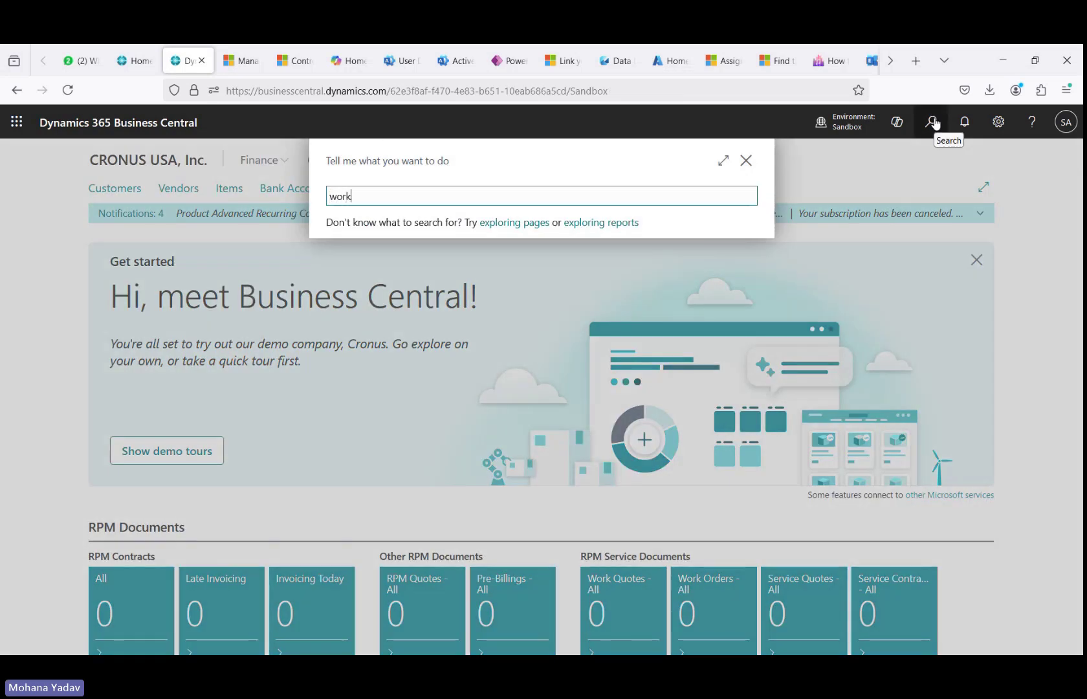
pyautogui.click(388, 257)
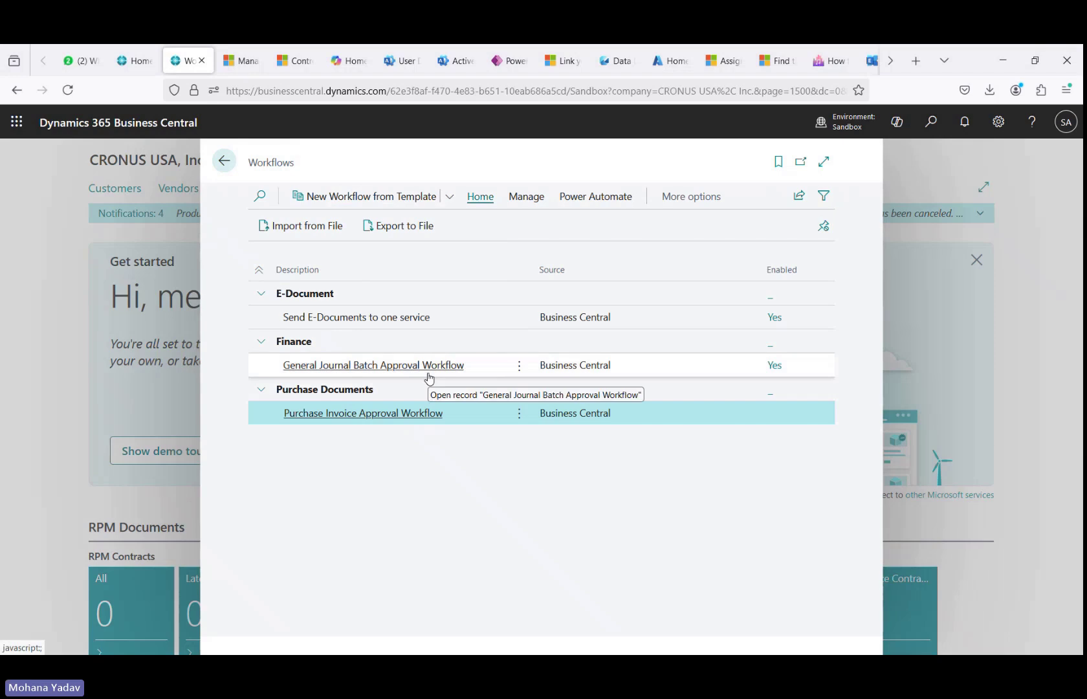
pyautogui.click(386, 366)
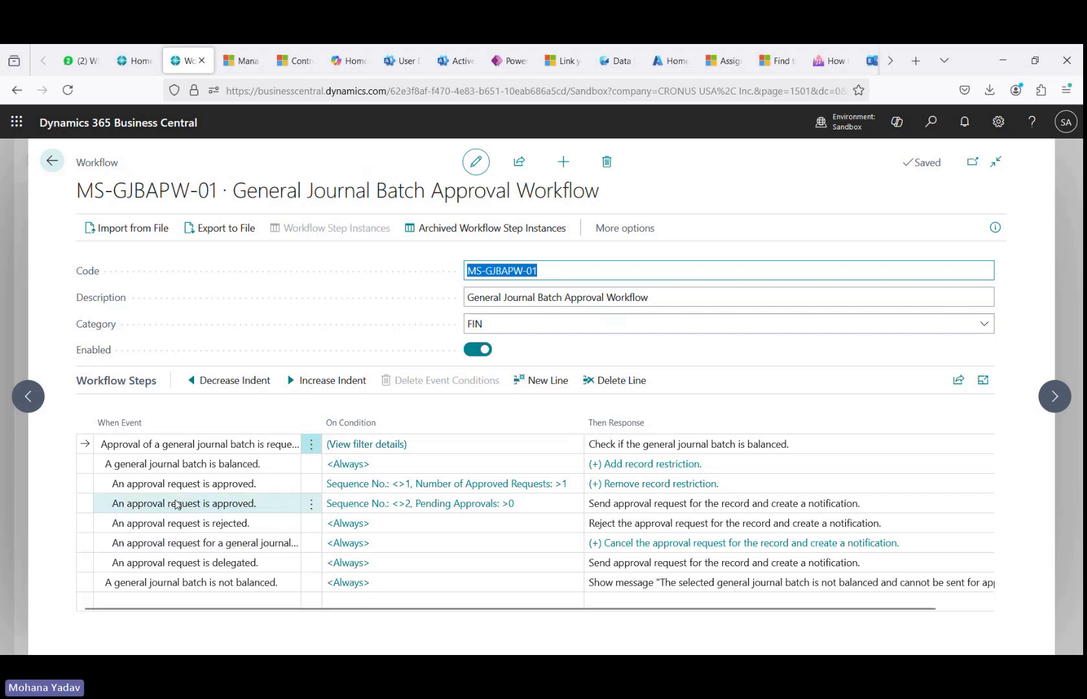
# - Examine the event conditions and response of the "An approval request is approved" step filtered on pending approvals, without changing them
pyautogui.click(114, 511)
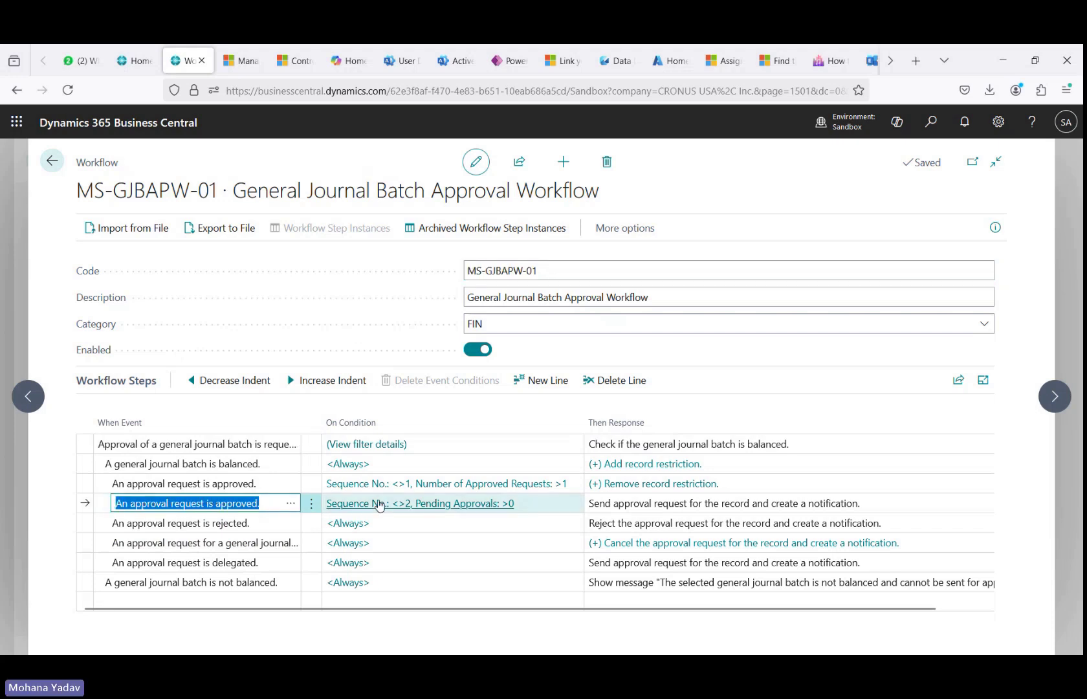
pyautogui.click(421, 507)
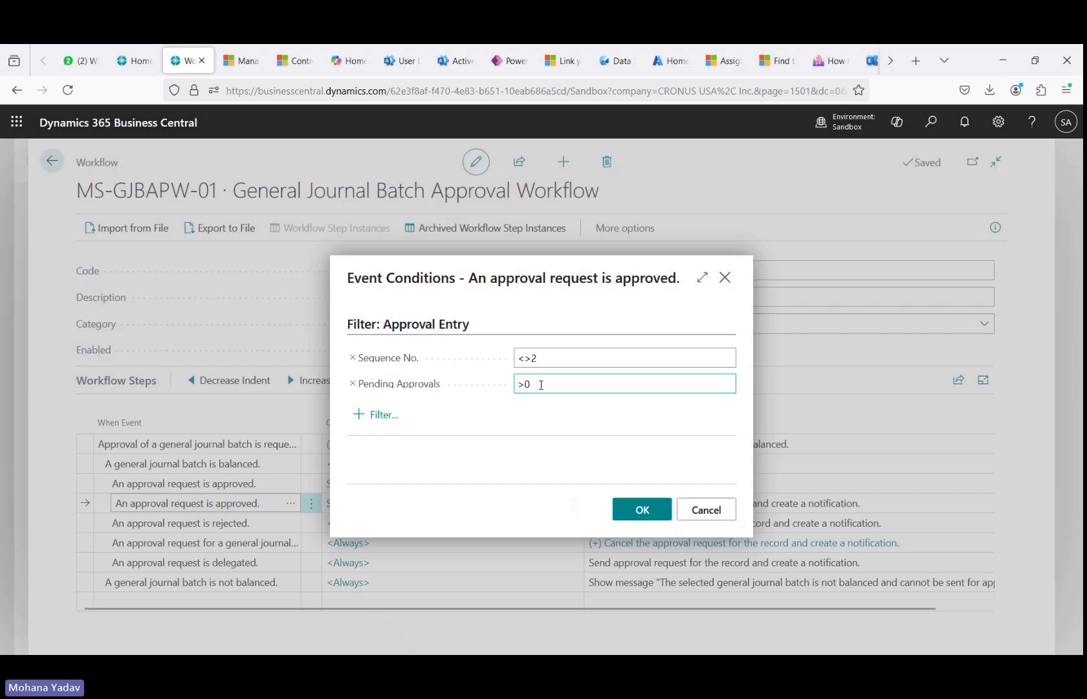
pyautogui.click(526, 364)
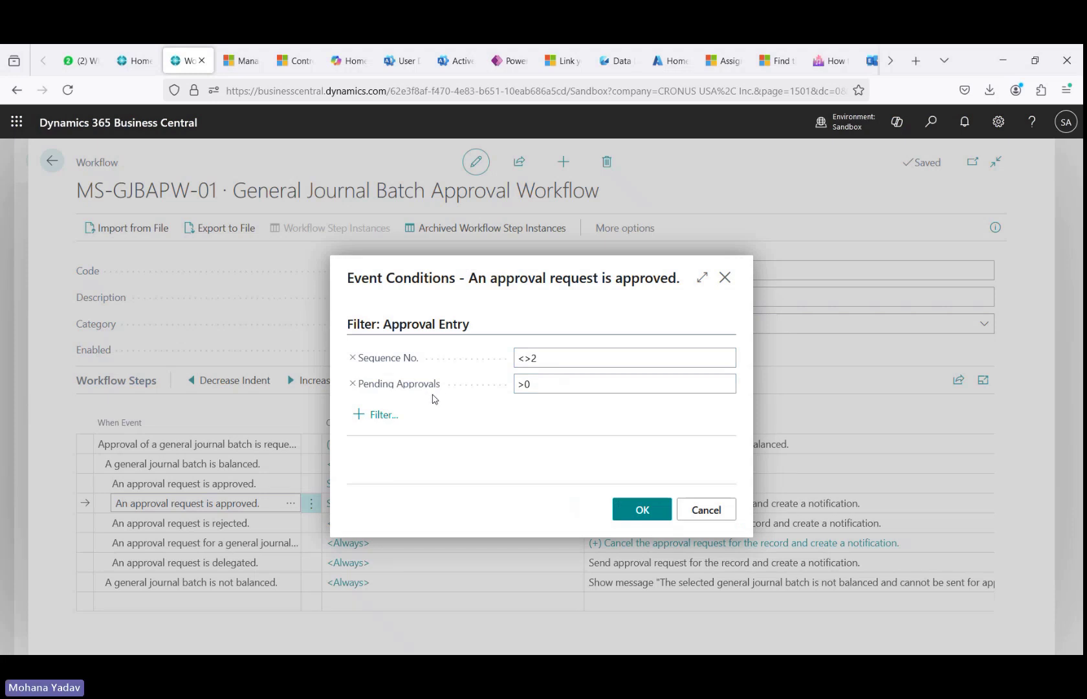
pyautogui.click(706, 510)
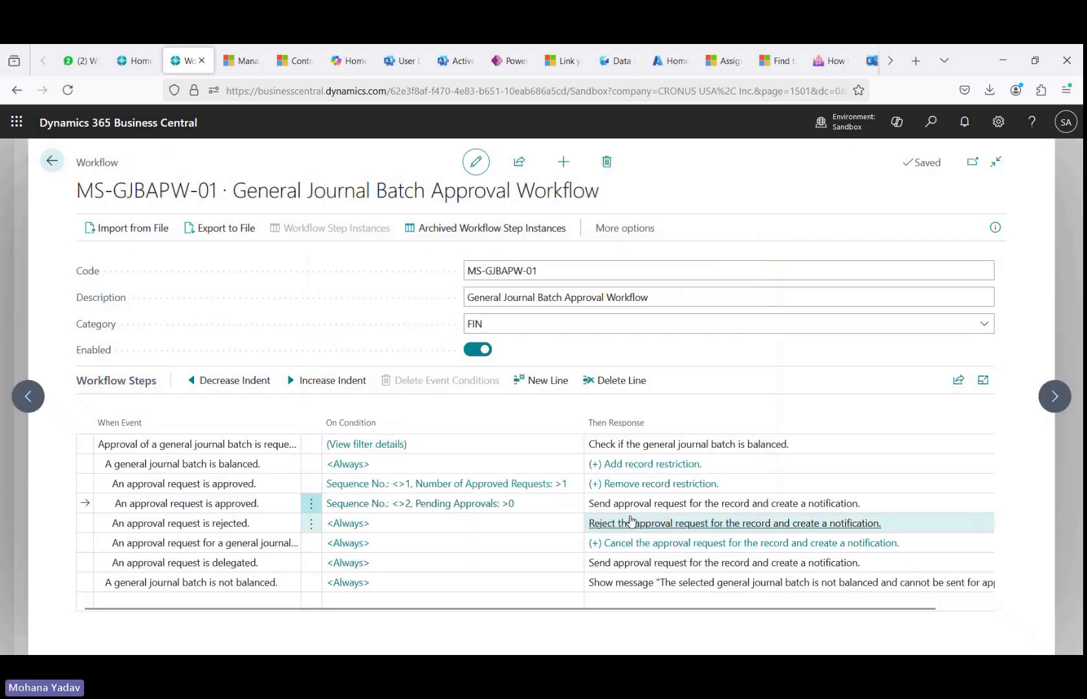
pyautogui.click(662, 504)
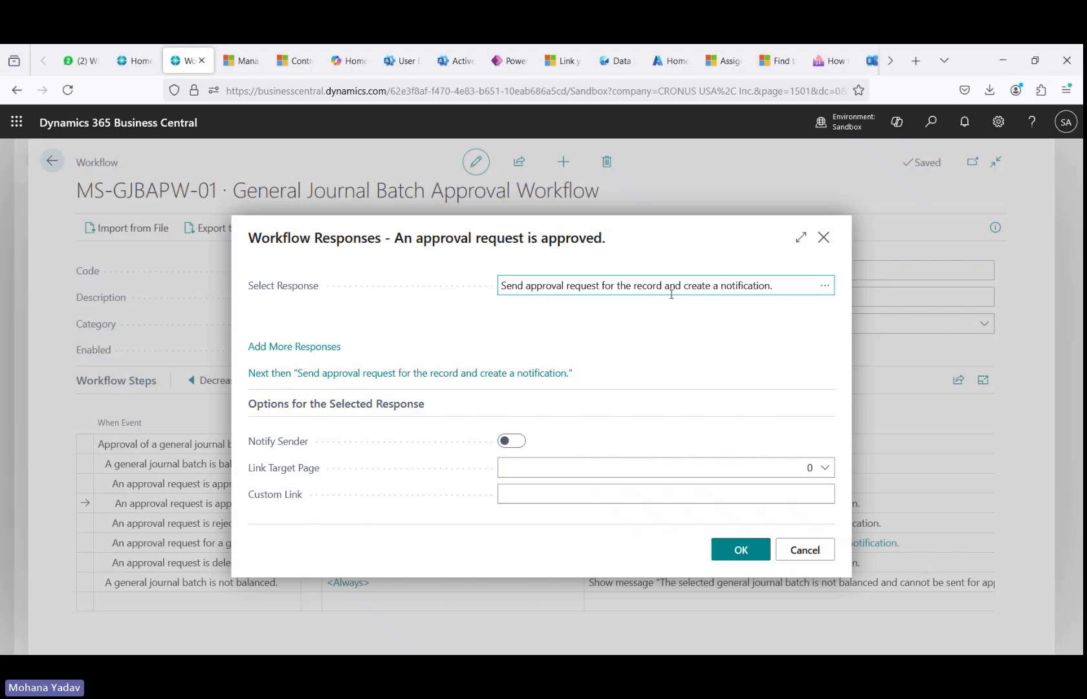
pyautogui.click(801, 550)
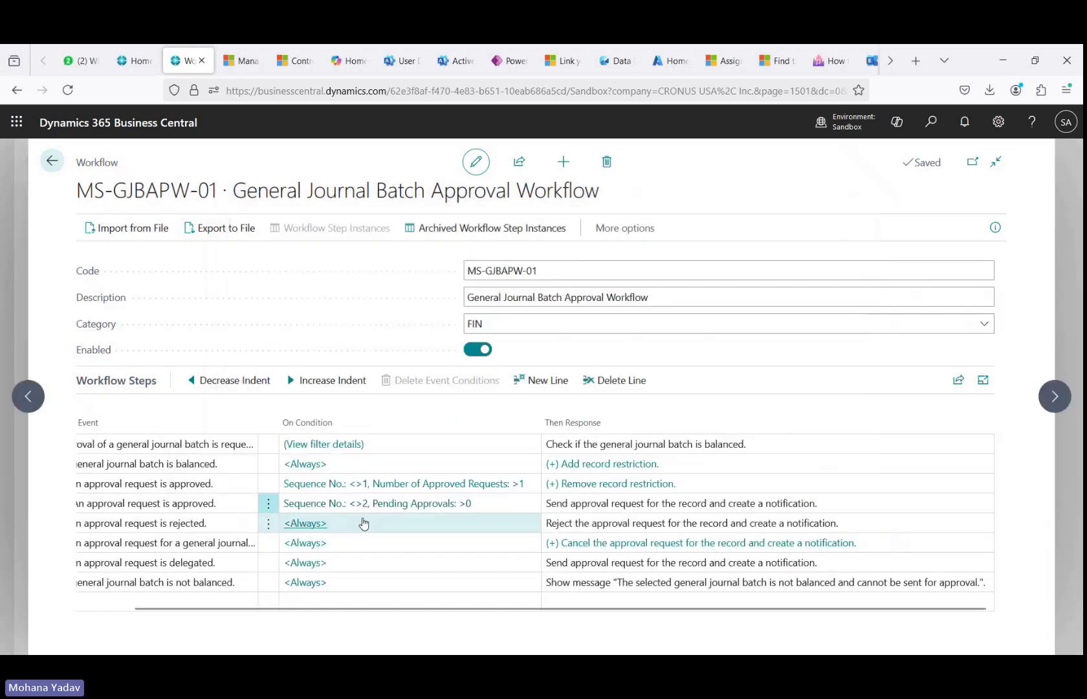
# - Examine the event conditions of the "An approval request is approved" step filtered on the number of approved requests
pyautogui.click(138, 486)
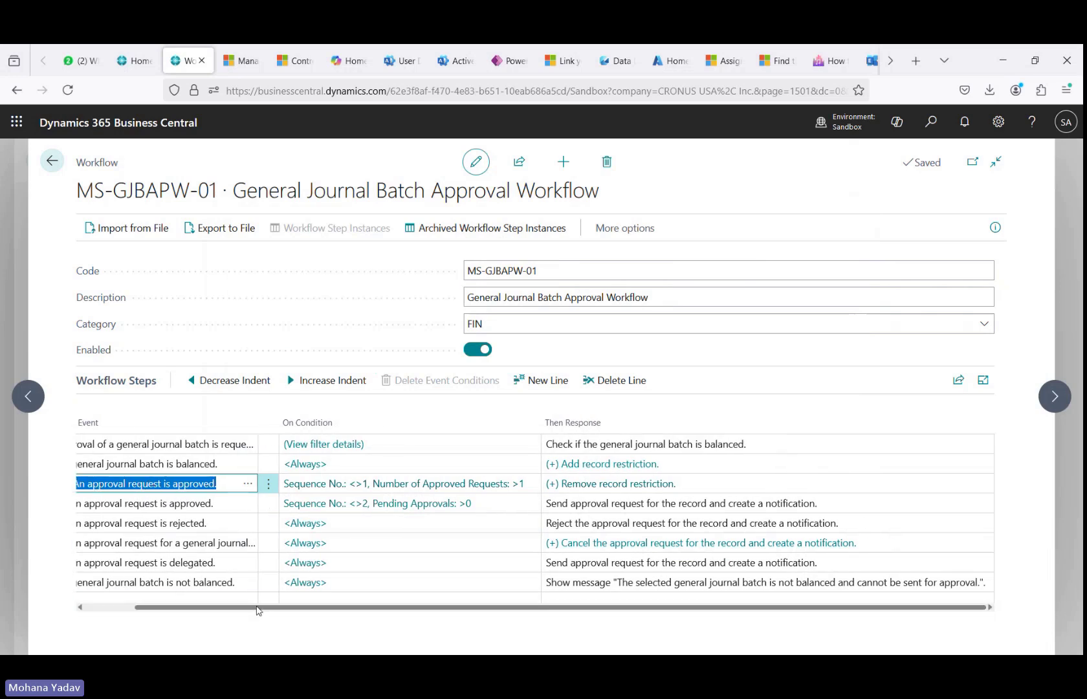
pyautogui.moveTo(257, 611); pyautogui.dragTo(207, 611)
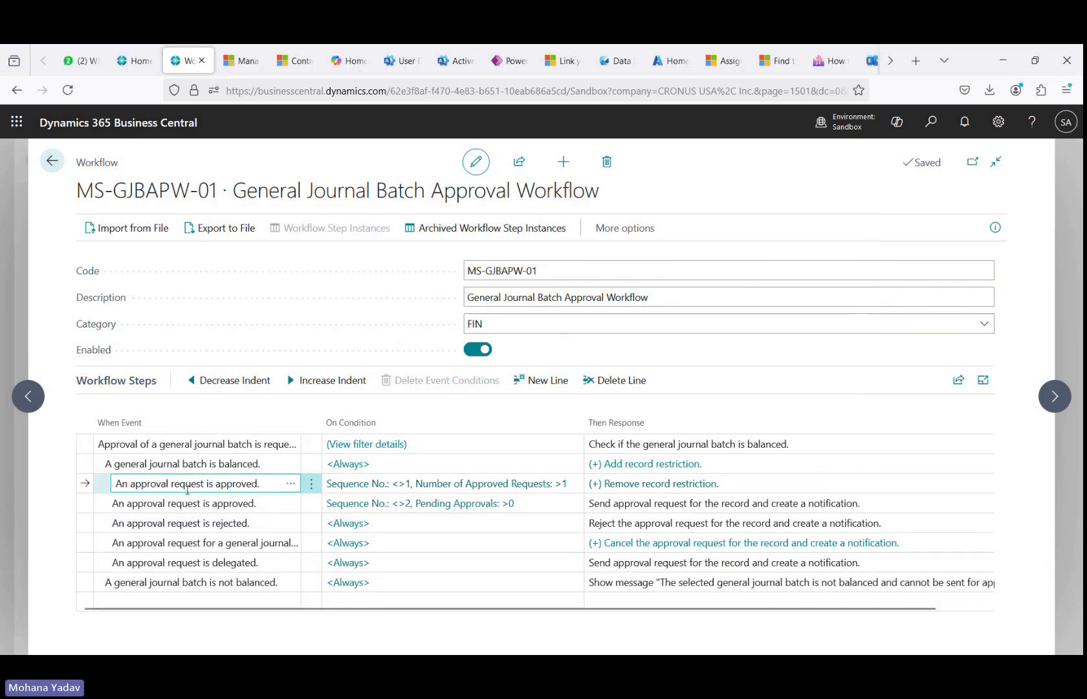
pyautogui.click(410, 490)
pyautogui.click(544, 357)
pyautogui.click(446, 380)
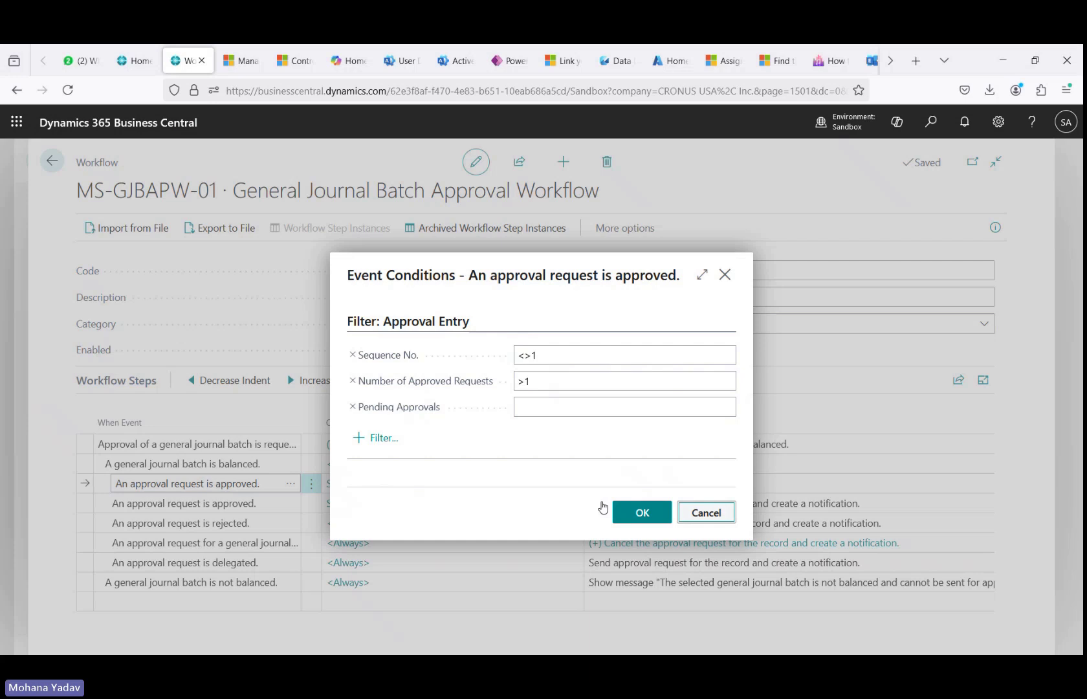
pyautogui.click(618, 512)
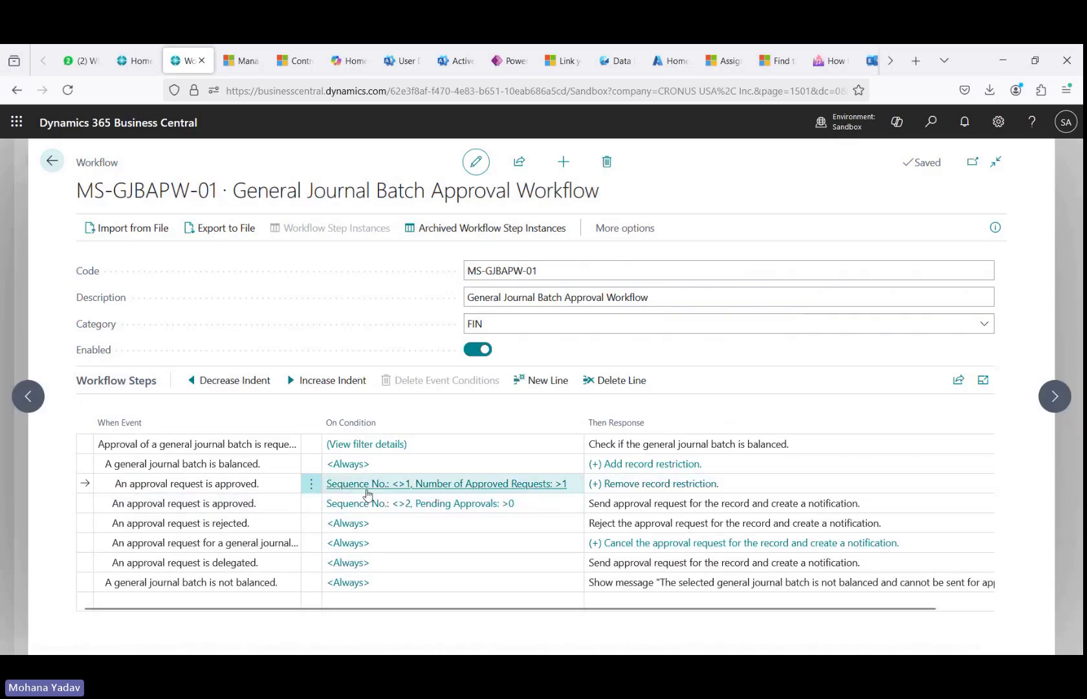
# - Examine the record-restriction and approval responses of that same approved-request step, leaving them as they are
pyautogui.click(655, 484)
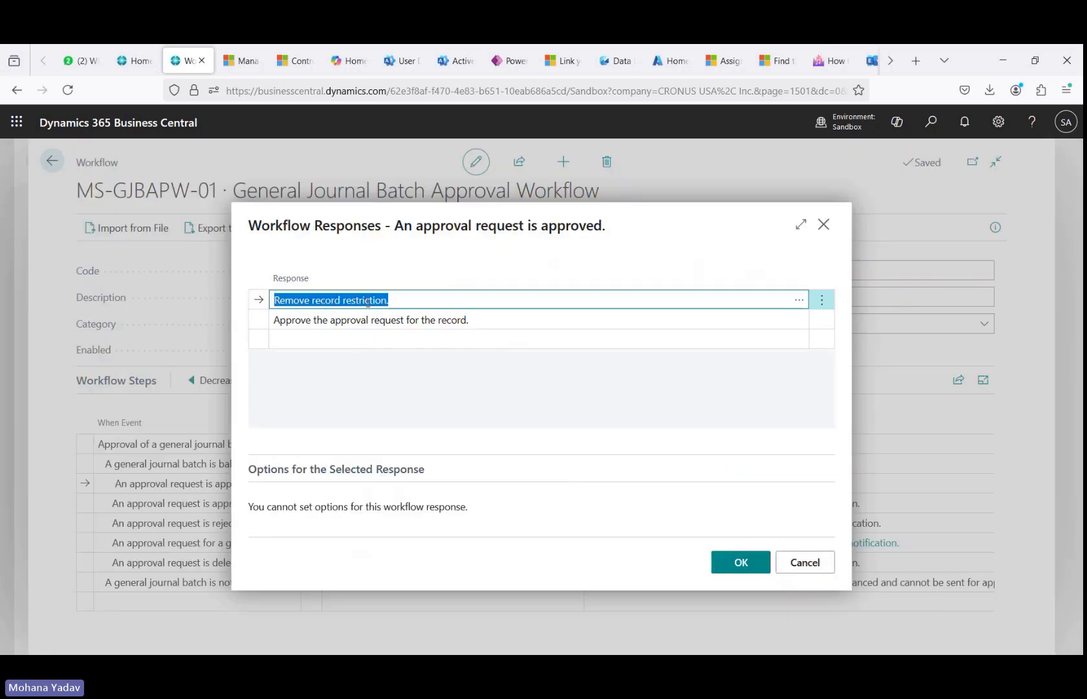
pyautogui.click(323, 320)
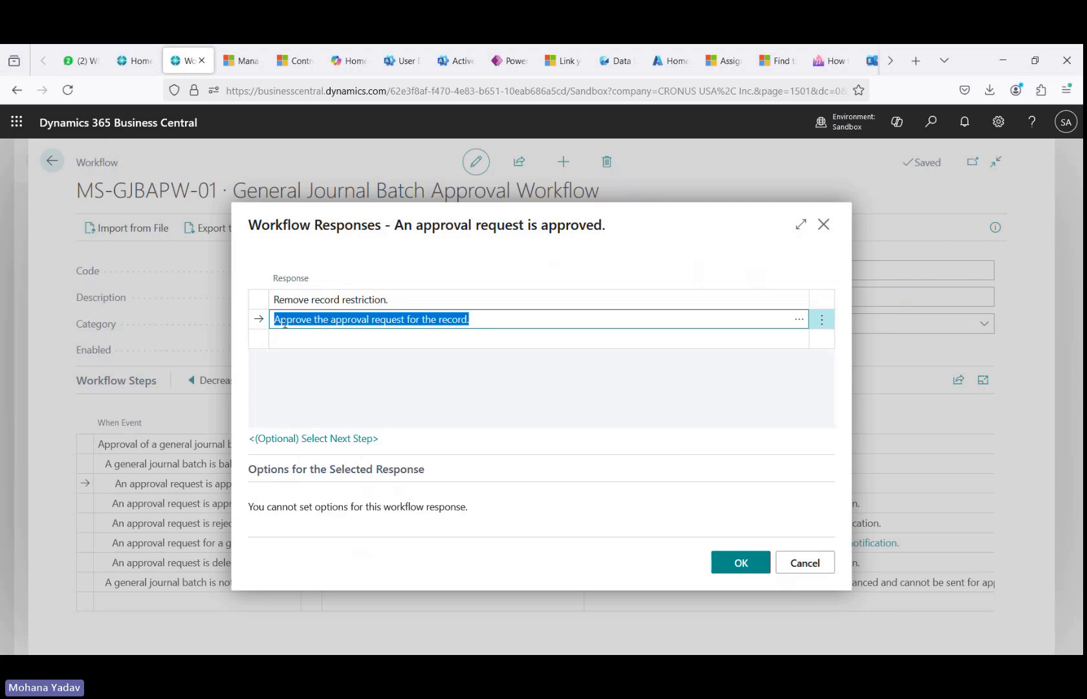
pyautogui.click(807, 568)
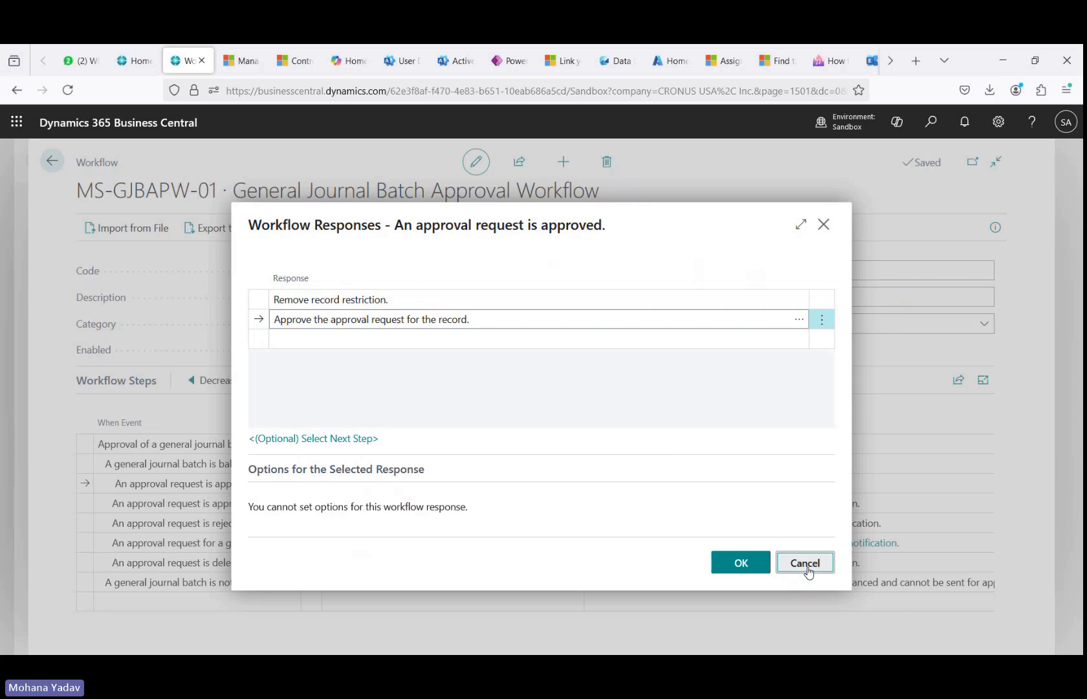
pyautogui.click(805, 563)
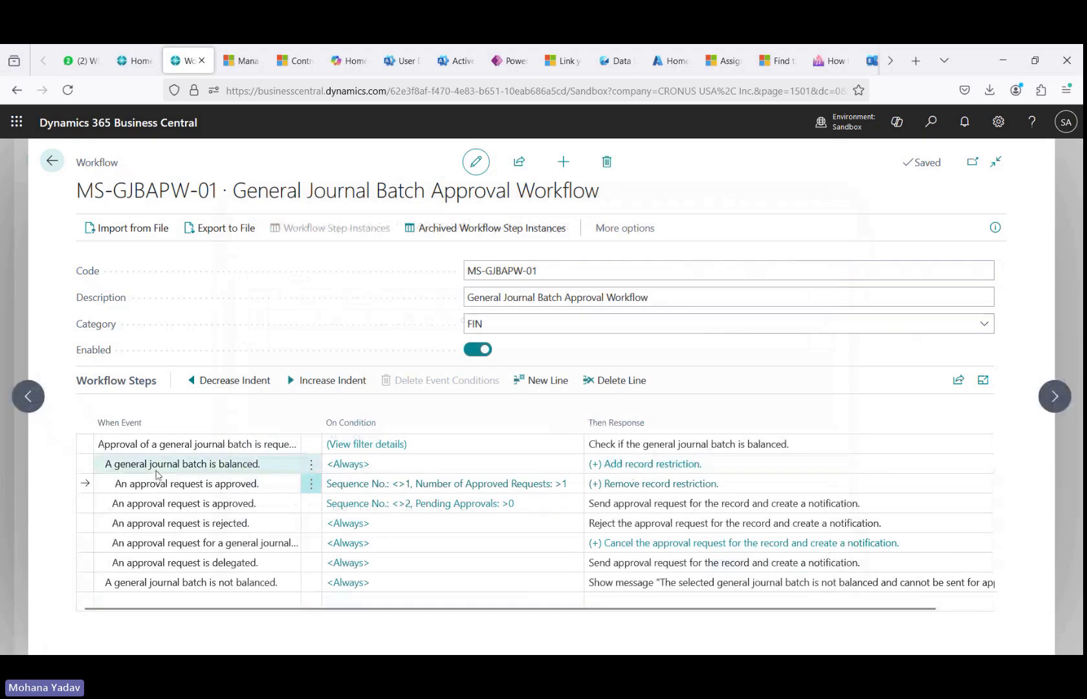
# - Review the approver options in the responses of "A general journal batch is balanced", and close the workflow and the Workflows list
pyautogui.click(628, 465)
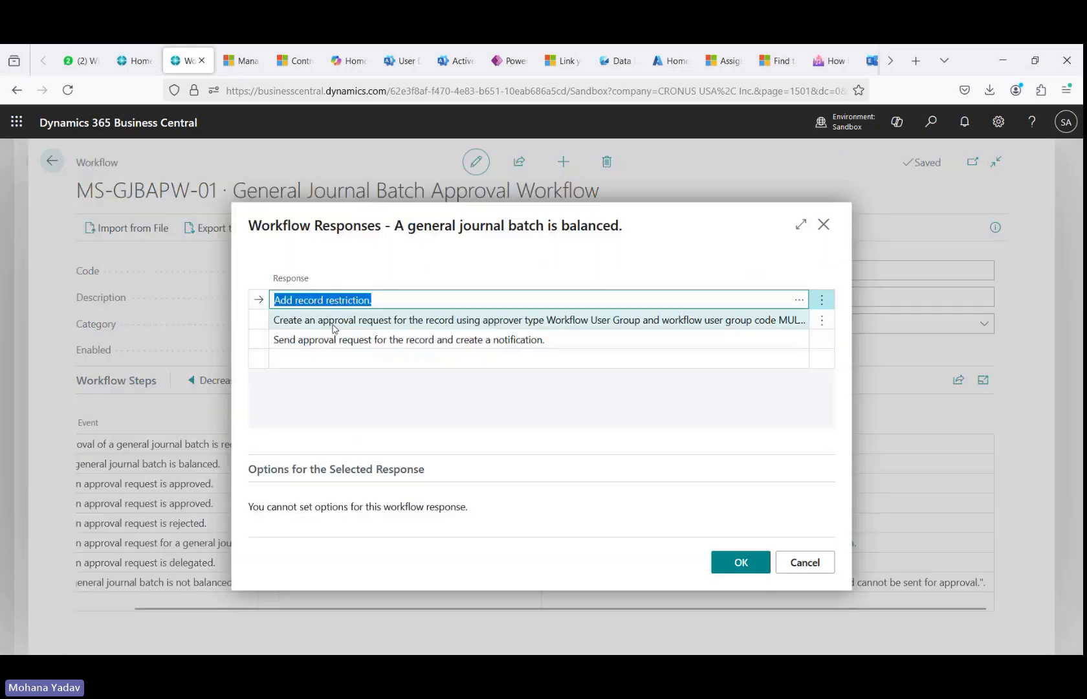
pyautogui.click(333, 322)
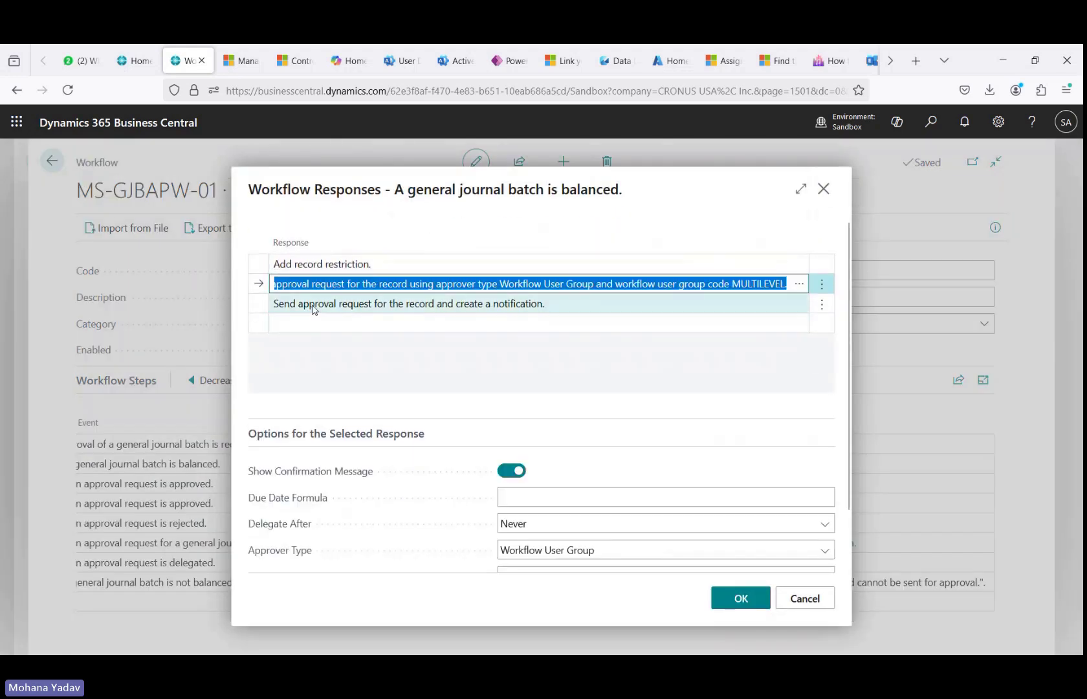
pyautogui.moveTo(303, 288); pyautogui.dragTo(355, 294)
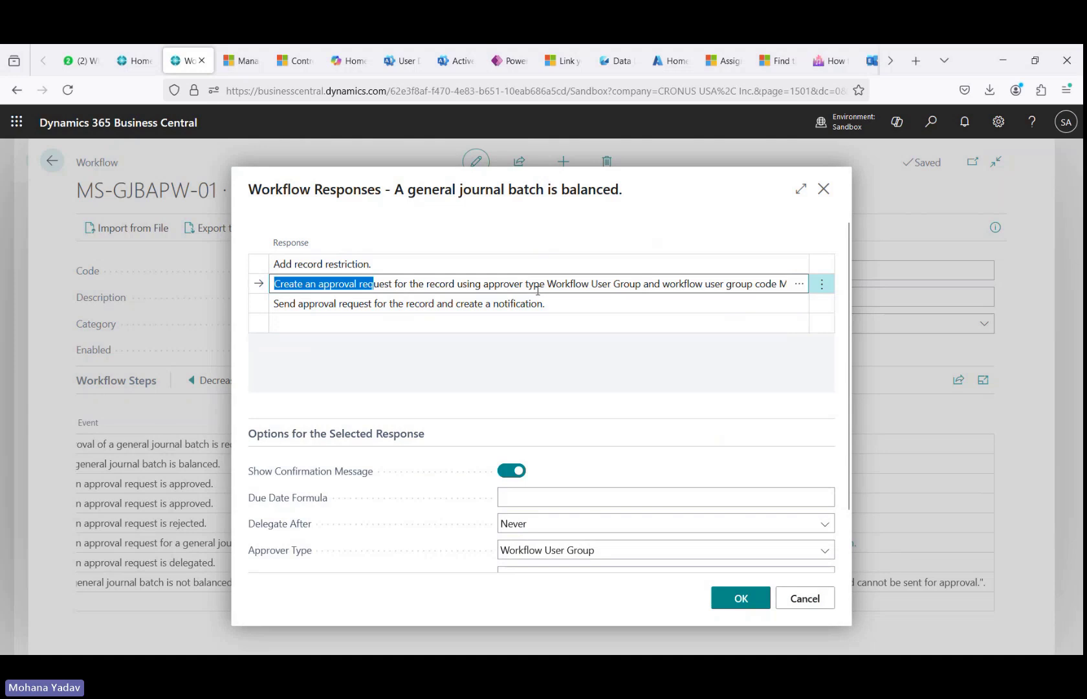
pyautogui.scroll(-2, 505, 550)
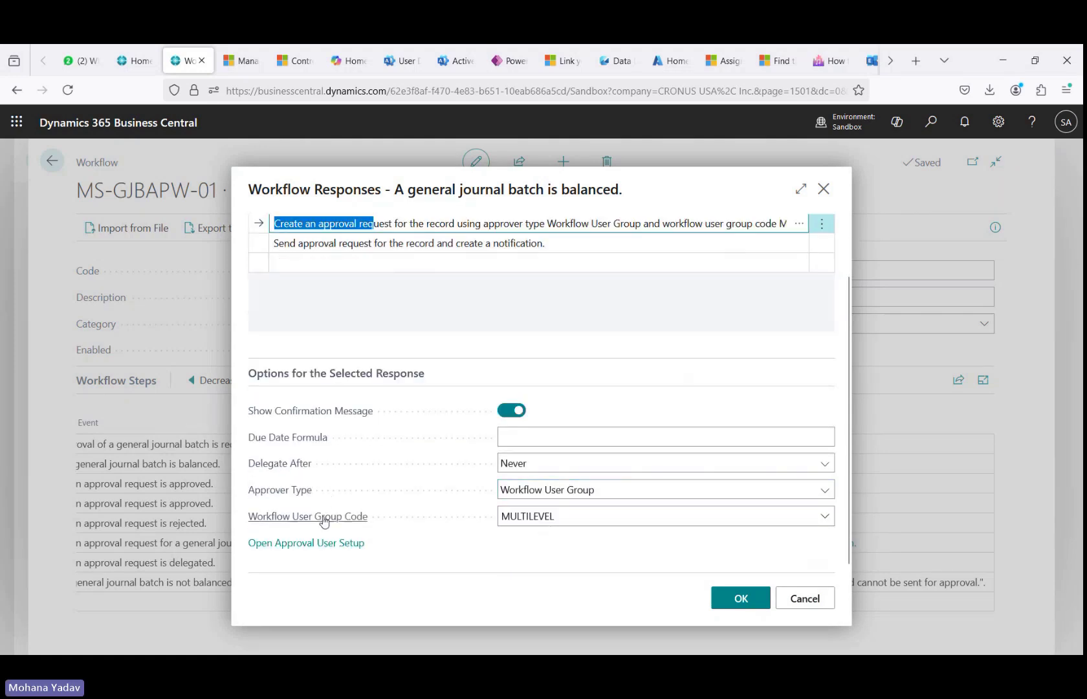
pyautogui.click(354, 519)
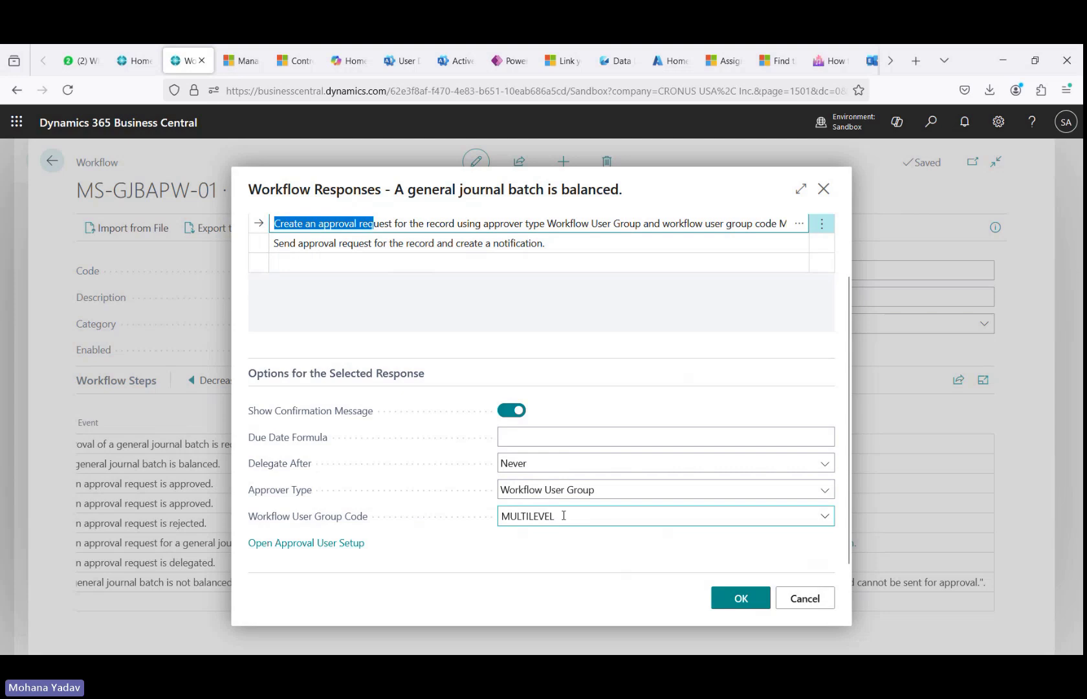
pyautogui.click(818, 605)
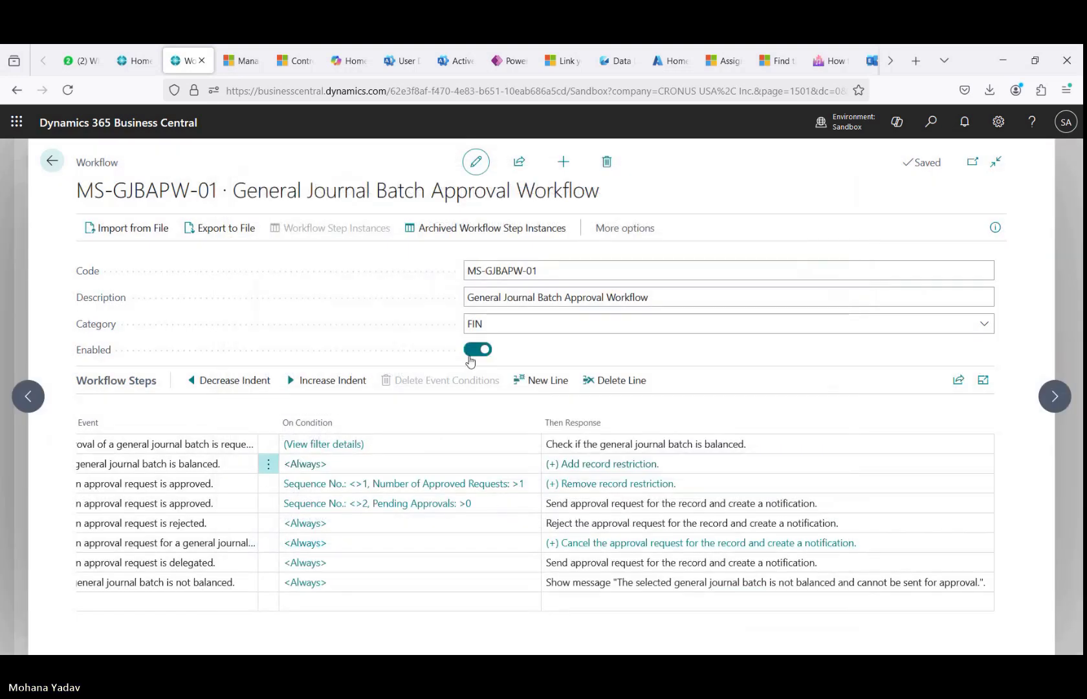
pyautogui.click(51, 161)
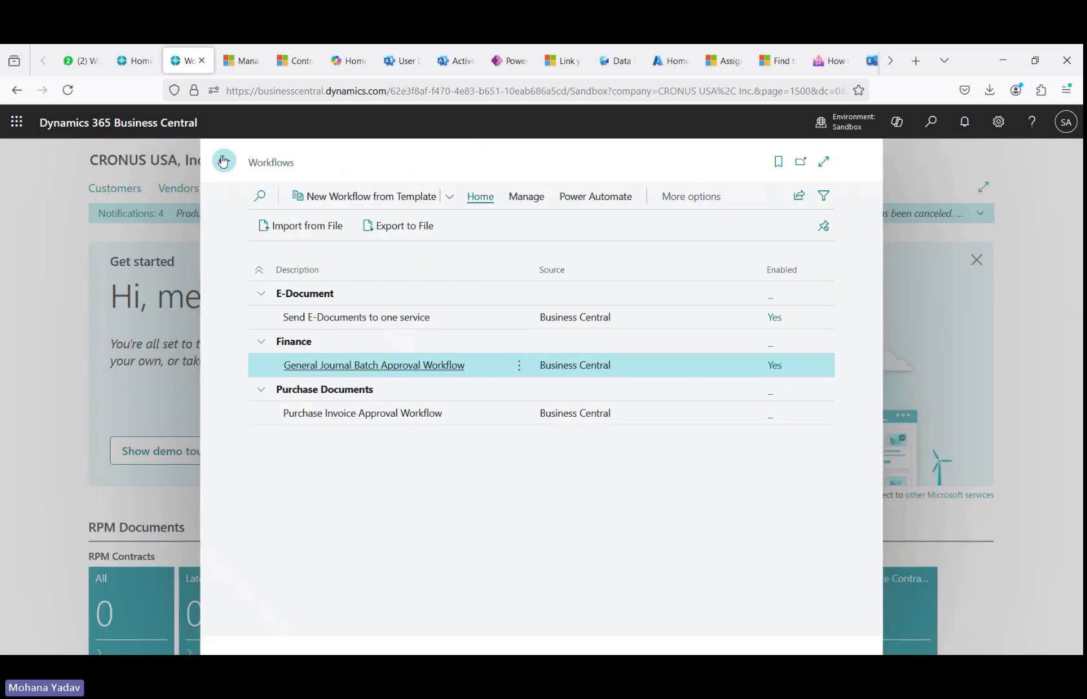
pyautogui.click(223, 160)
# - Open General Journals from the Finance area and send an approval request for the DEFAULT journal batch
pyautogui.click(260, 160)
pyautogui.click(123, 189)
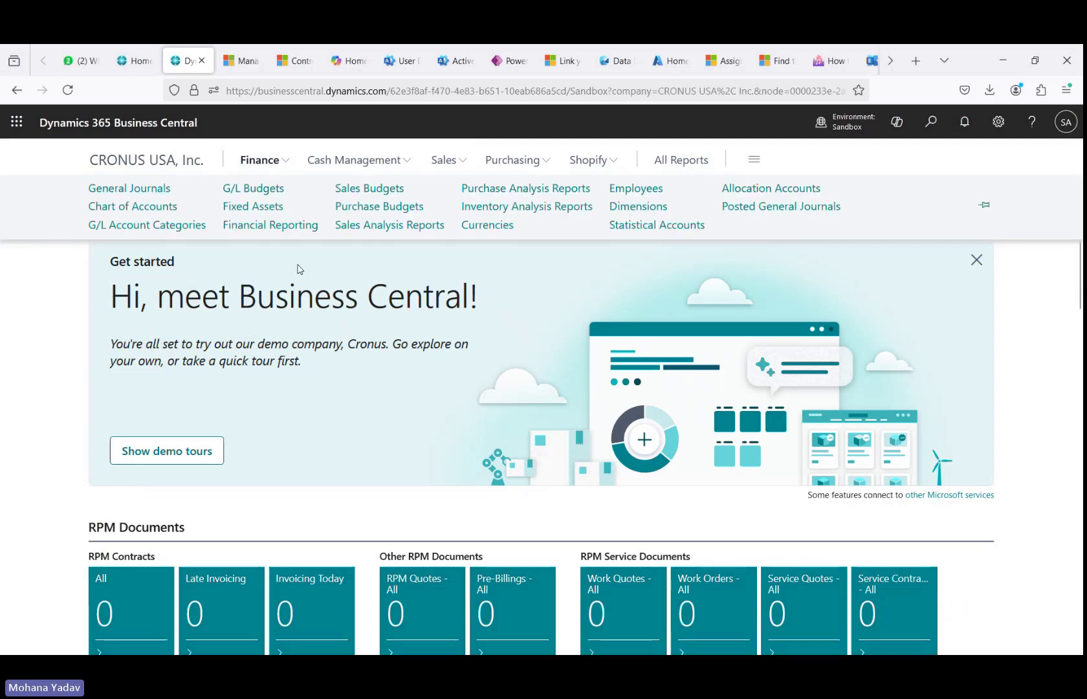
pyautogui.click(63, 285)
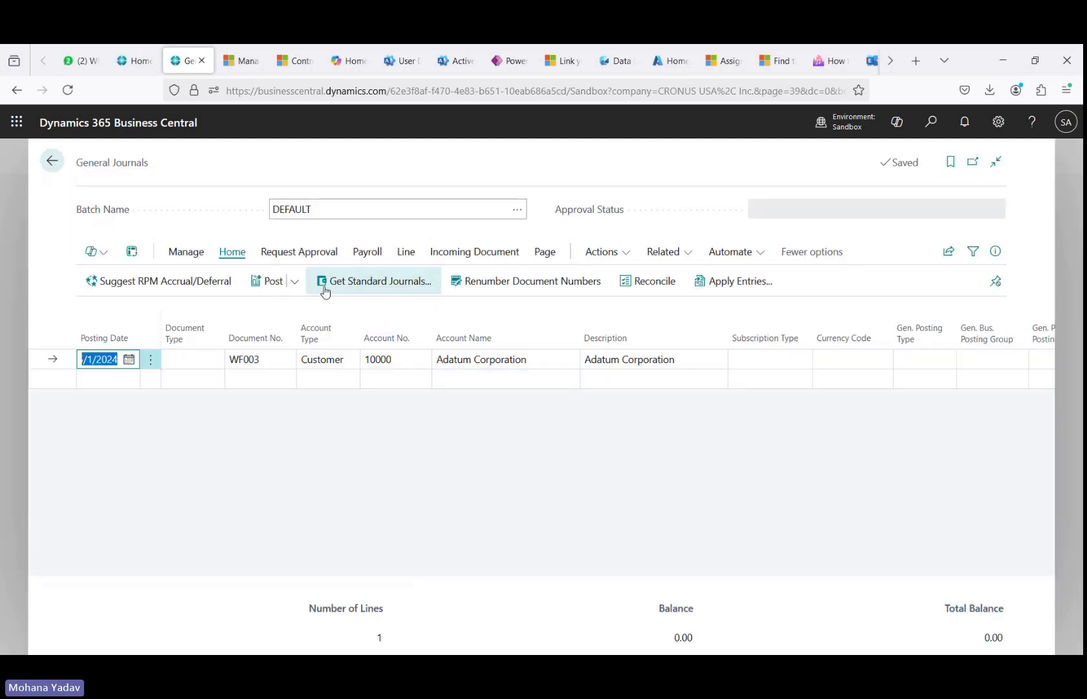
pyautogui.click(316, 253)
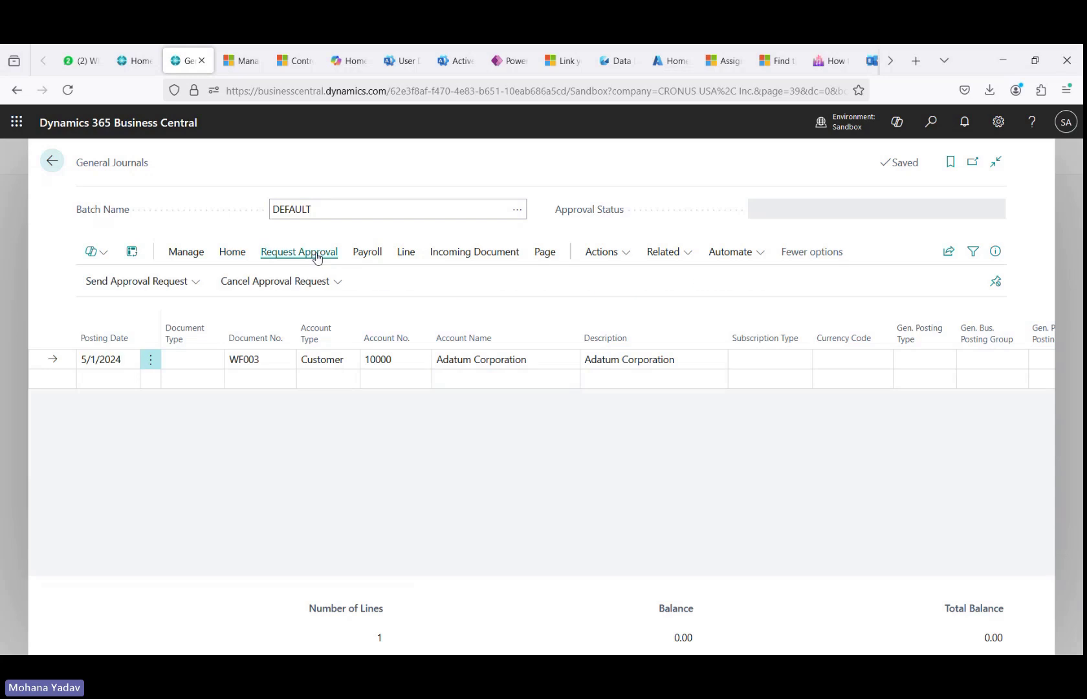
pyautogui.click(152, 283)
pyautogui.click(129, 308)
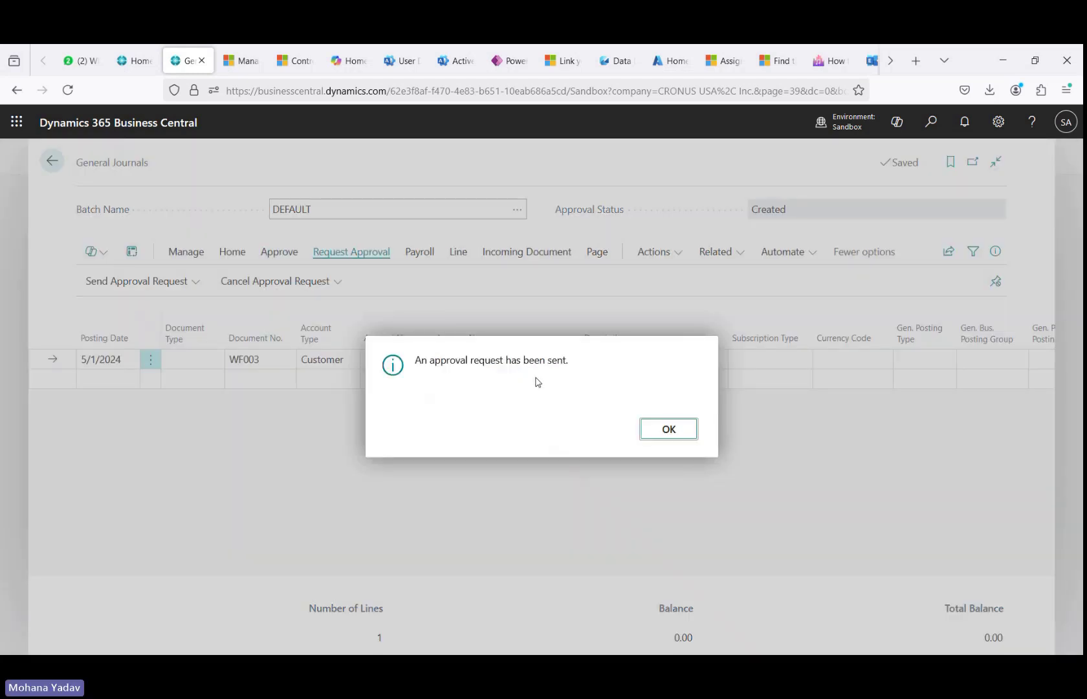
# - Acknowledge the sent approval request and view the approval entries of the WF003 line in the DEFAULT batch
pyautogui.click(687, 428)
pyautogui.click(459, 254)
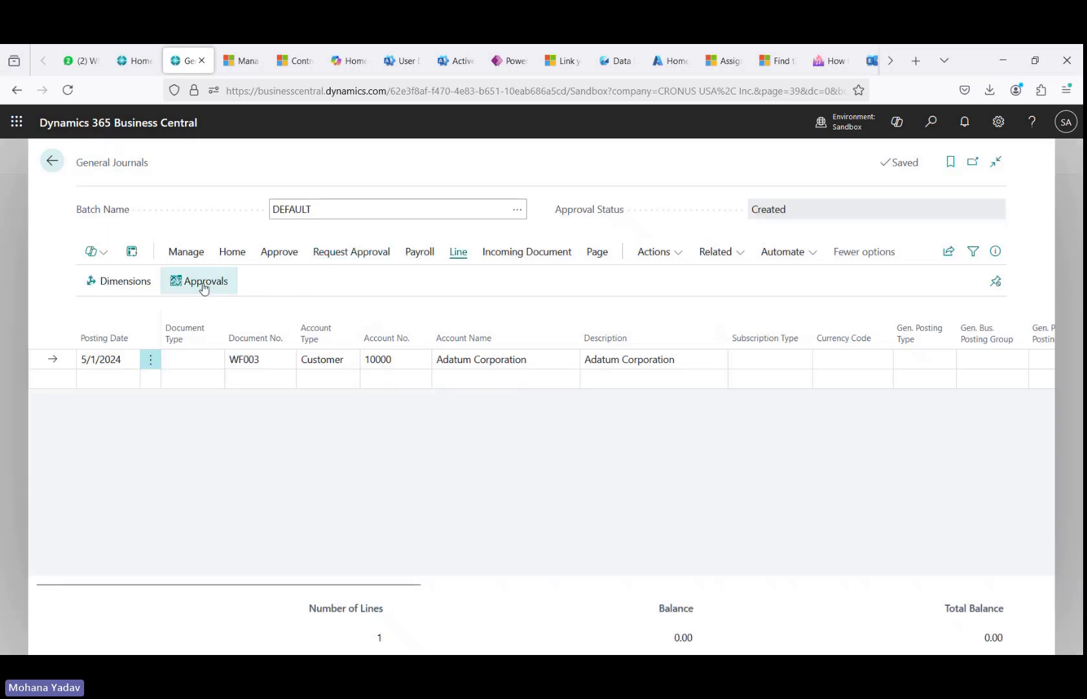
pyautogui.click(204, 285)
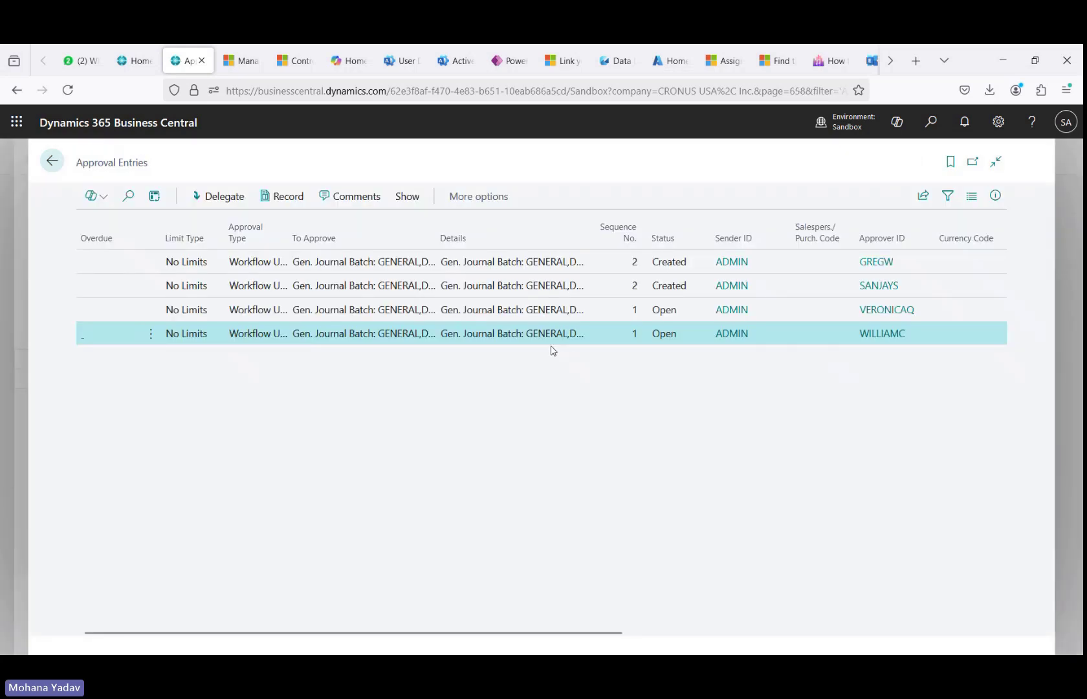
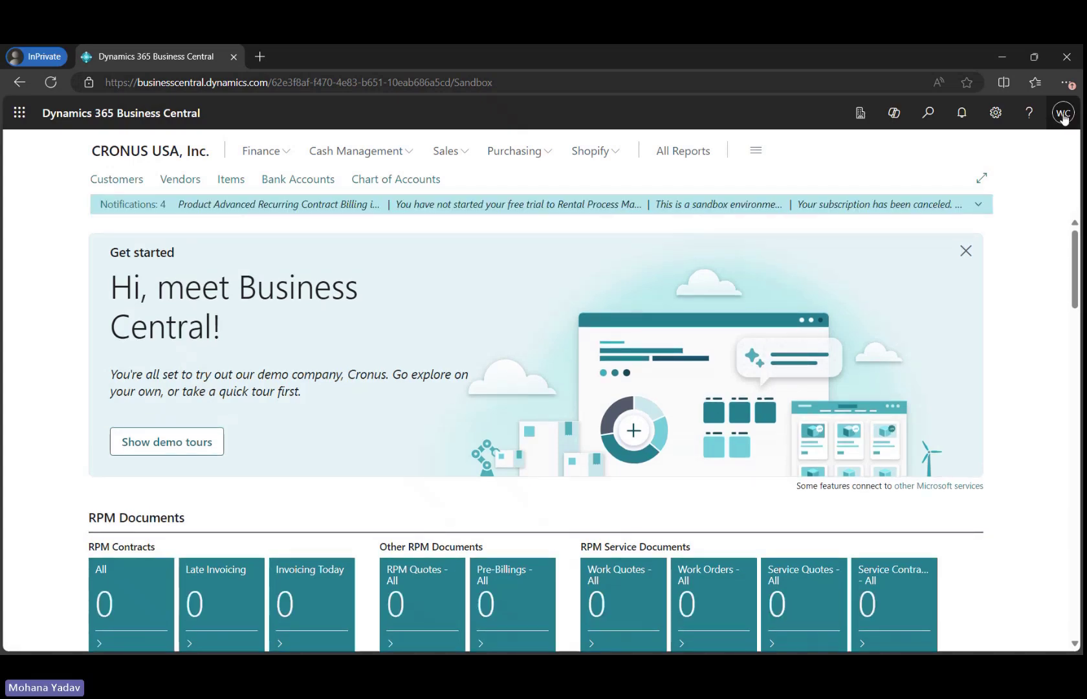
# - In the first-level approver's Business Central session, check the signed-in account and open the DEFAULT batch from General Journals under Finance
pyautogui.click(1063, 114)
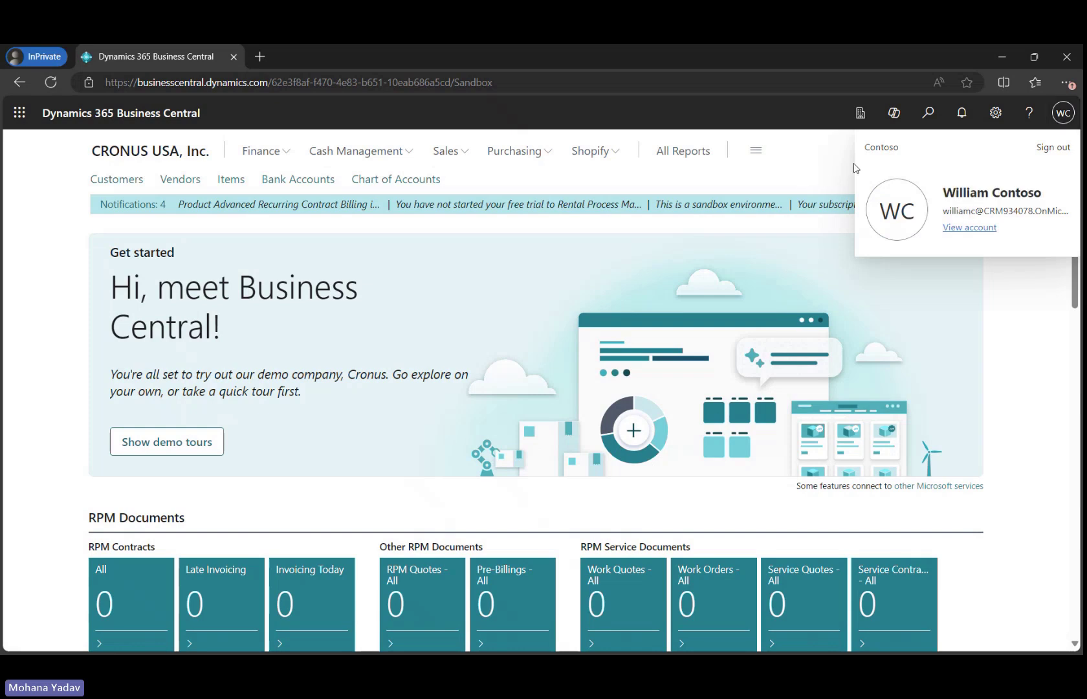
pyautogui.click(1062, 112)
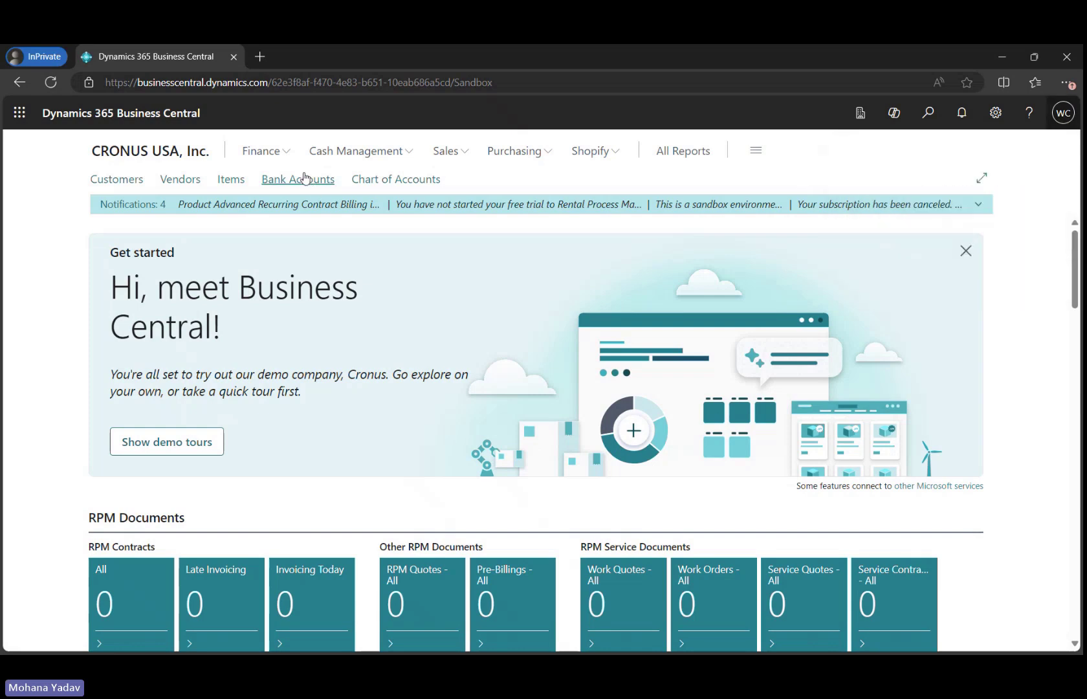
pyautogui.click(261, 150)
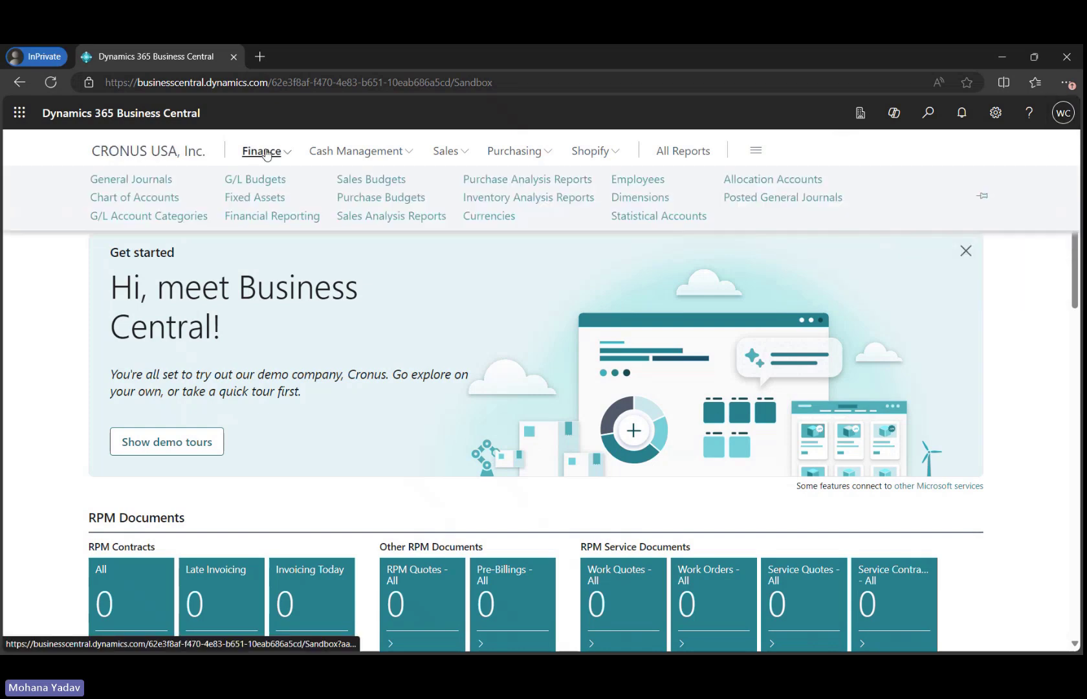
pyautogui.click(135, 184)
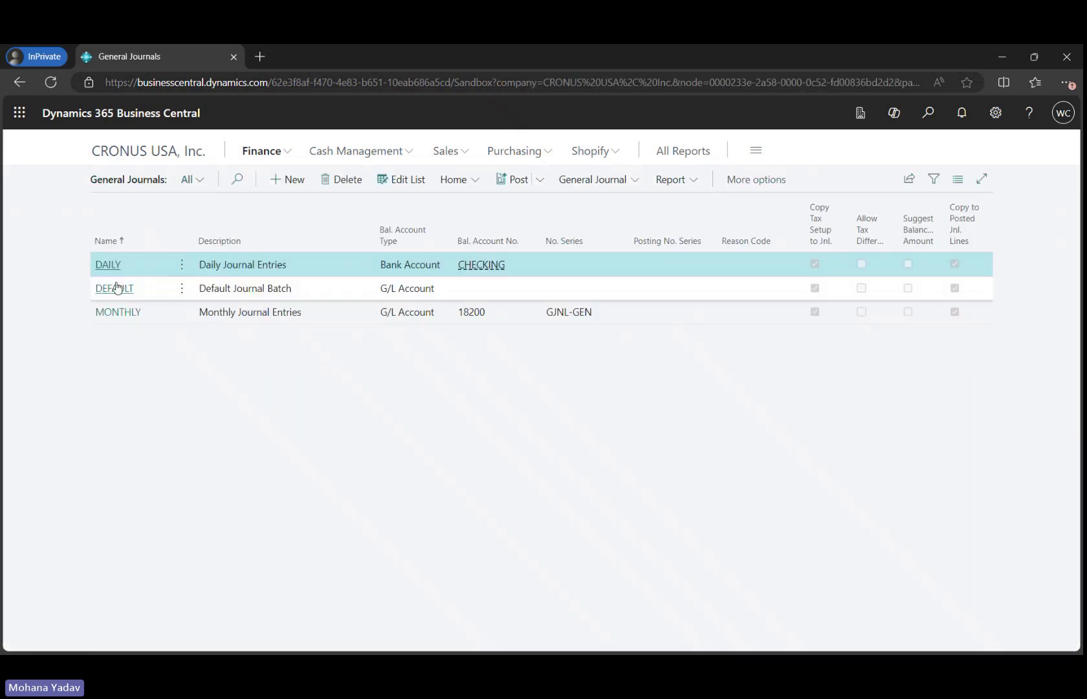
pyautogui.click(116, 286)
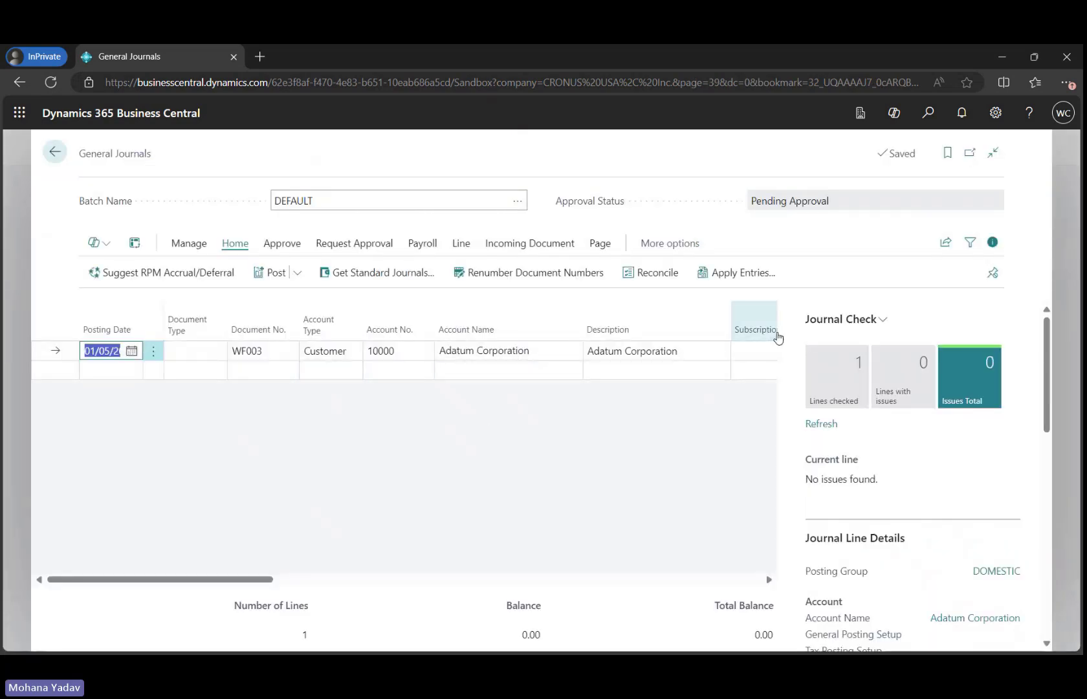
# - Approve the DEFAULT journal batch as the first-level approver, return to the batch list and leave that session
pyautogui.click(289, 246)
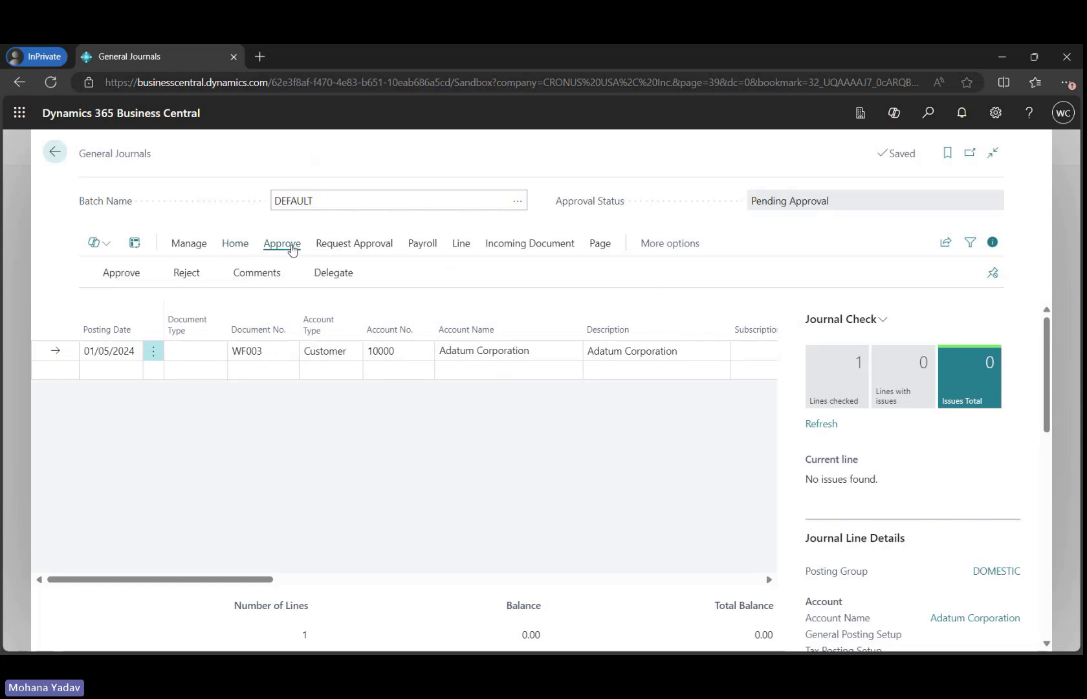
pyautogui.click(114, 277)
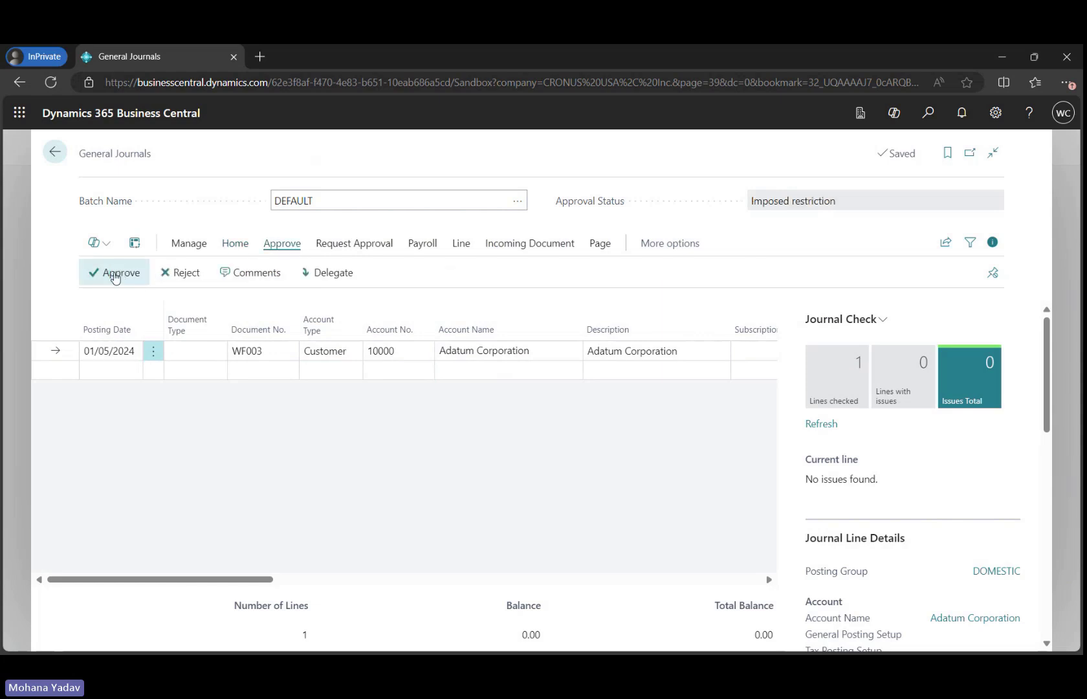
pyautogui.click(54, 158)
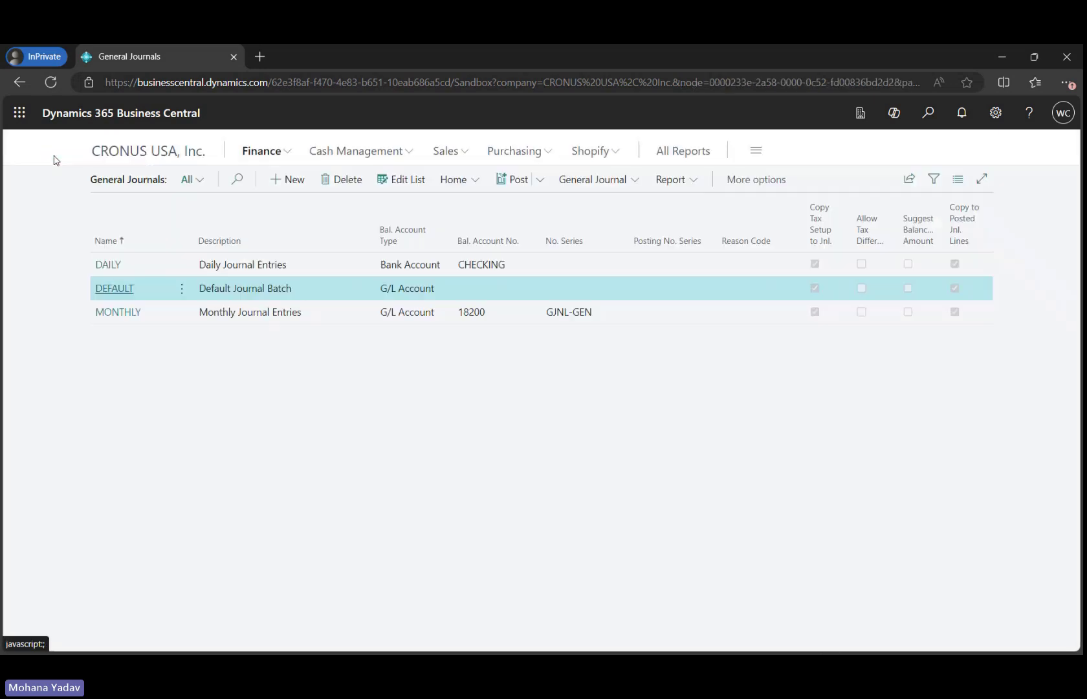
pyautogui.click(1000, 57)
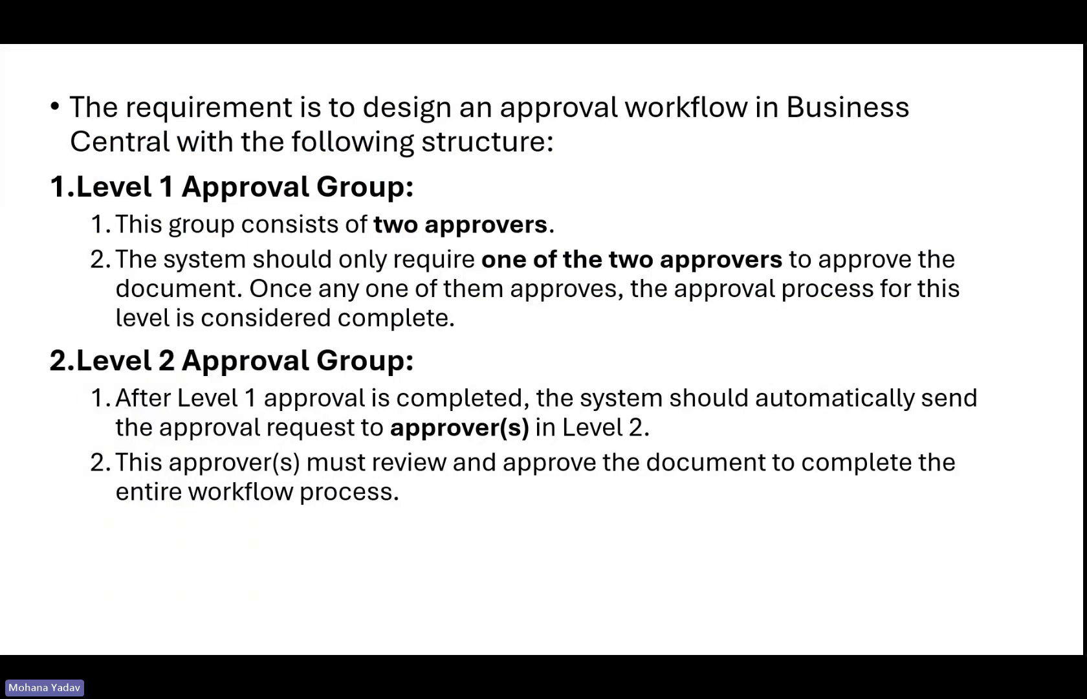
# - Switch back to the requester's Business Central session, reopen the DEFAULT batch and open its approval entries
pyautogui.hotkey('alt', 'Tab')
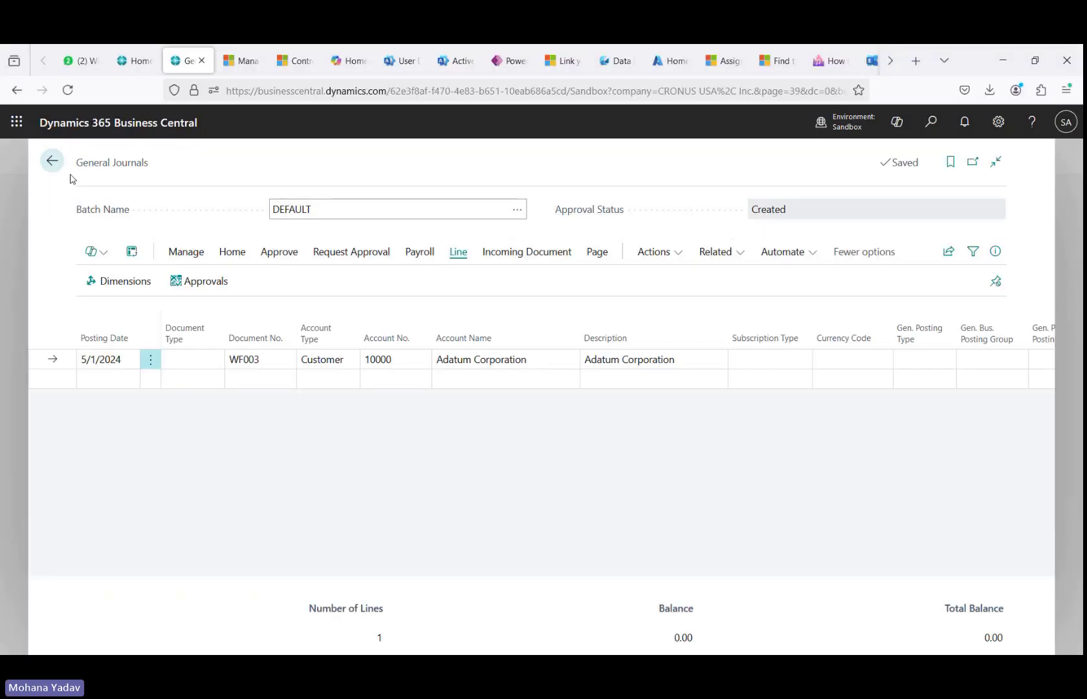
pyautogui.click(52, 161)
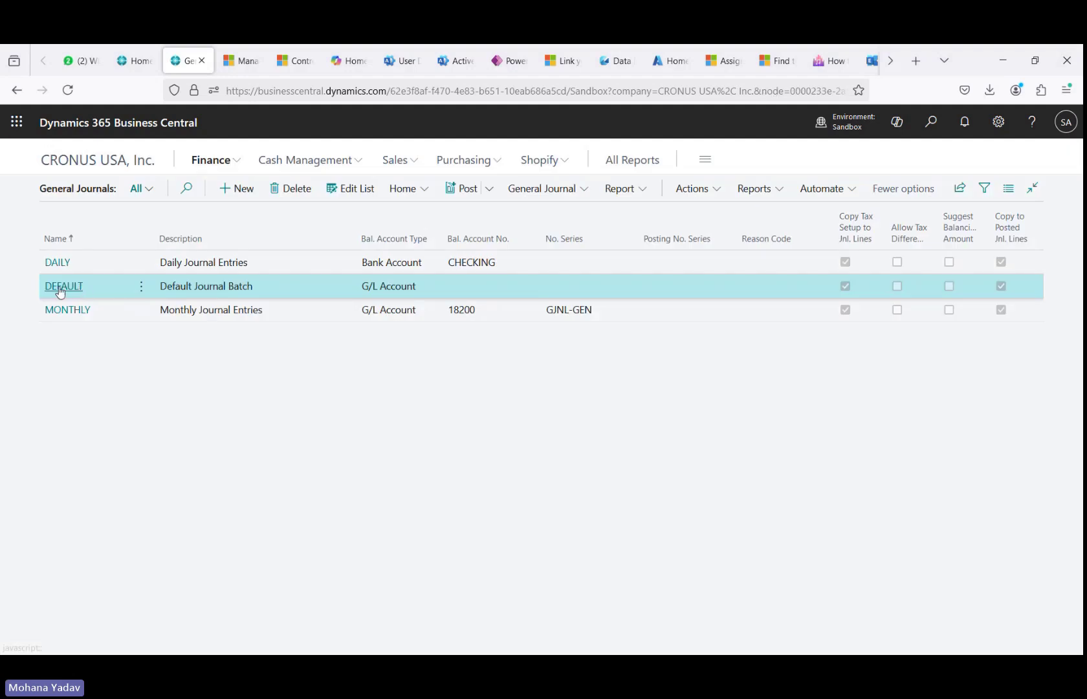
pyautogui.click(59, 290)
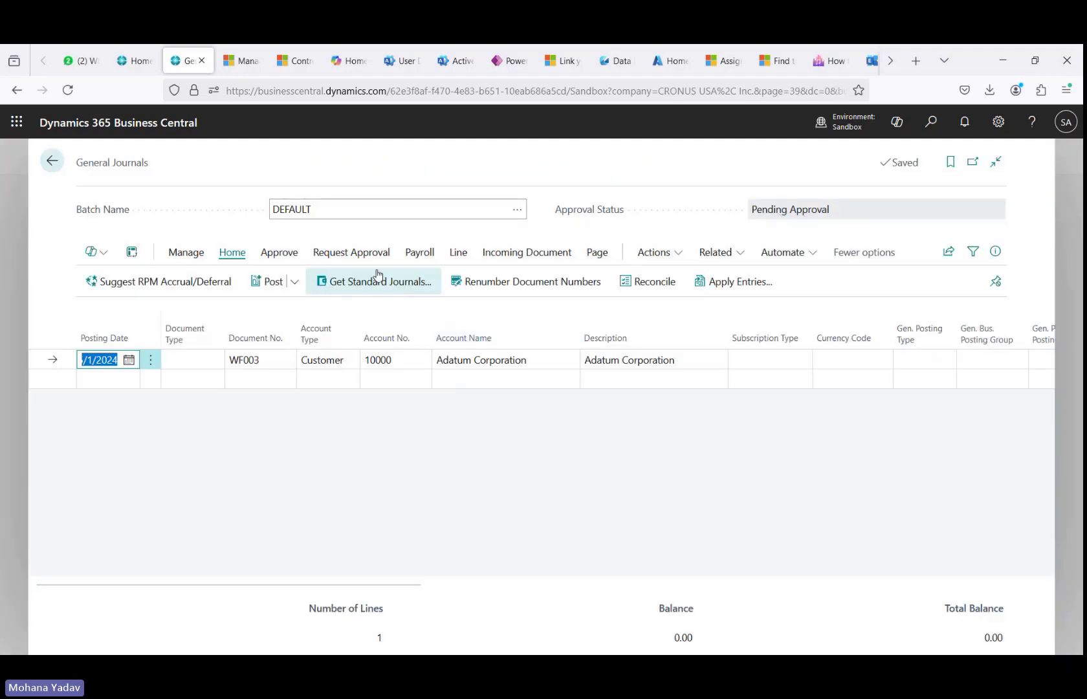
pyautogui.click(456, 252)
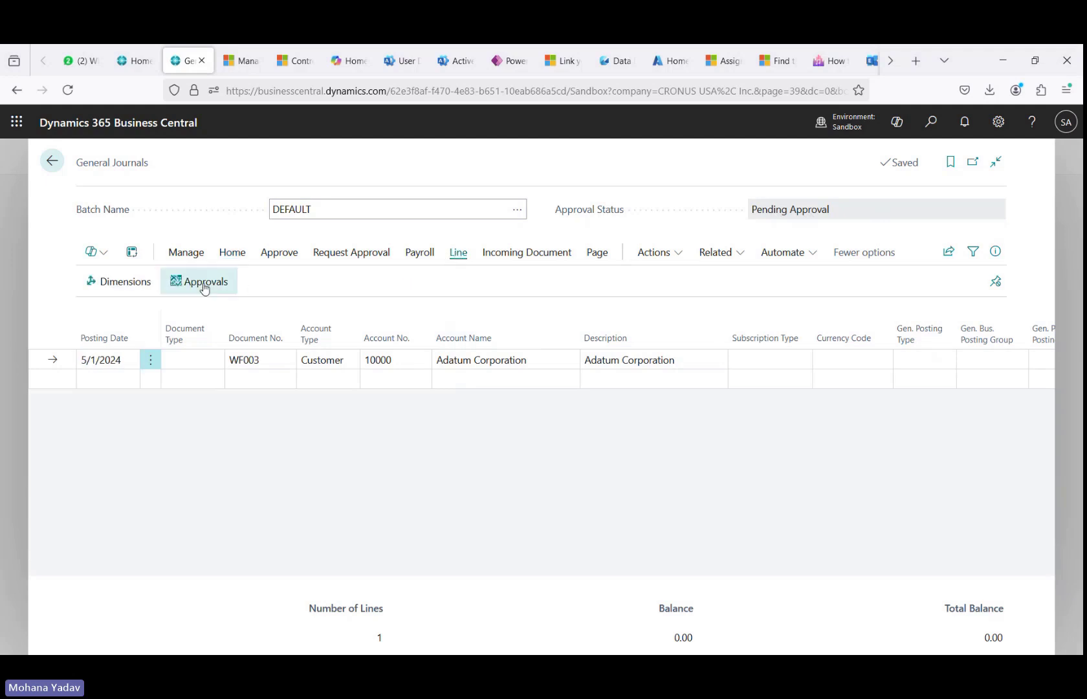
pyautogui.click(204, 285)
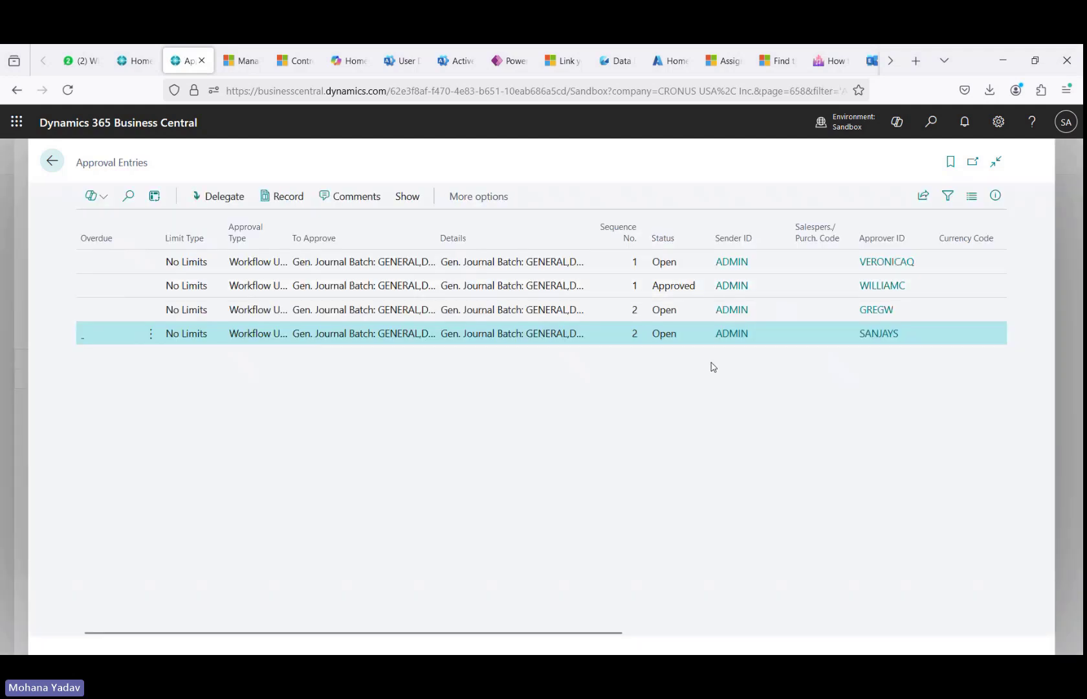
# - Examine the first-level approver's entry and compare status, sequence, approver and date-time sent across all the approval entries
pyautogui.click(674, 292)
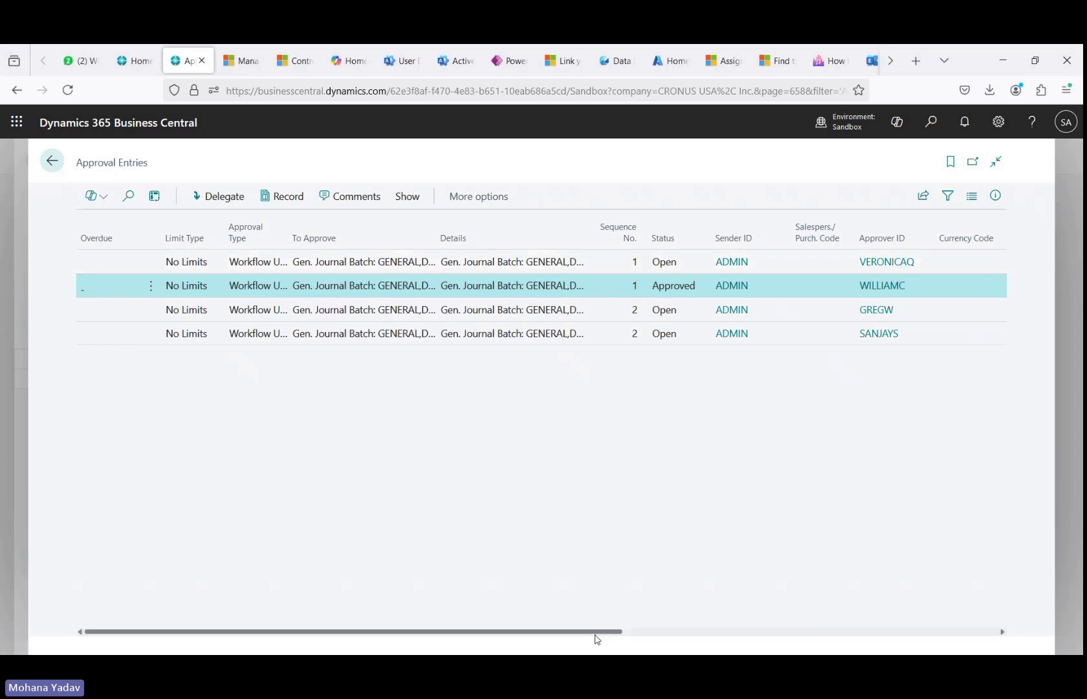
pyautogui.moveTo(595, 638); pyautogui.dragTo(832, 637)
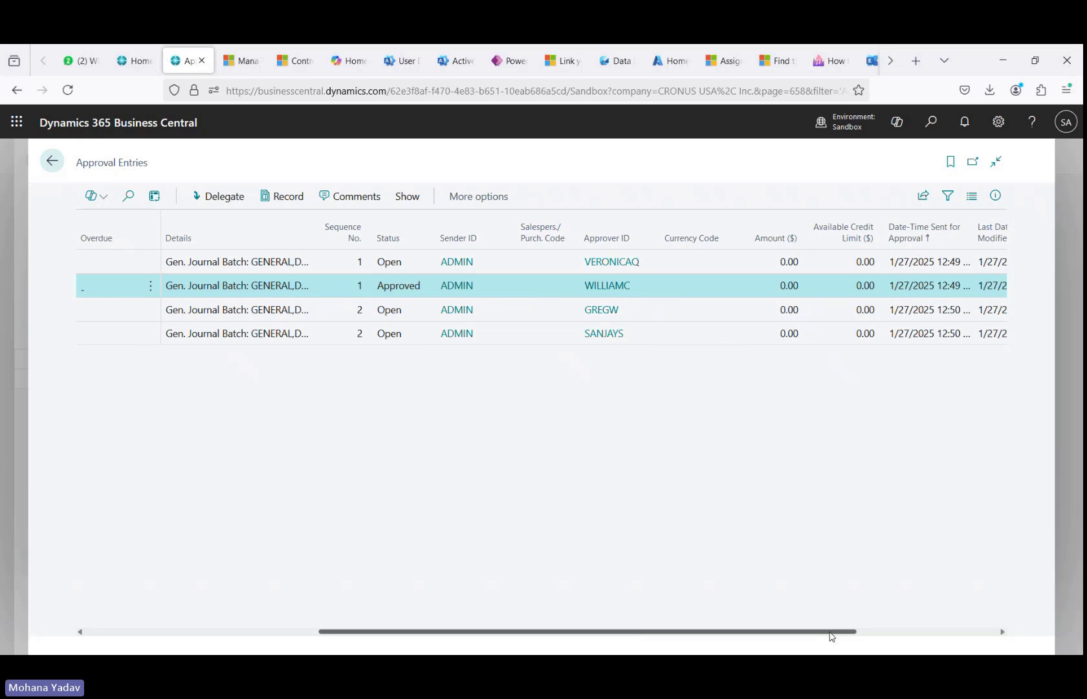
pyautogui.moveTo(832, 637); pyautogui.dragTo(629, 638)
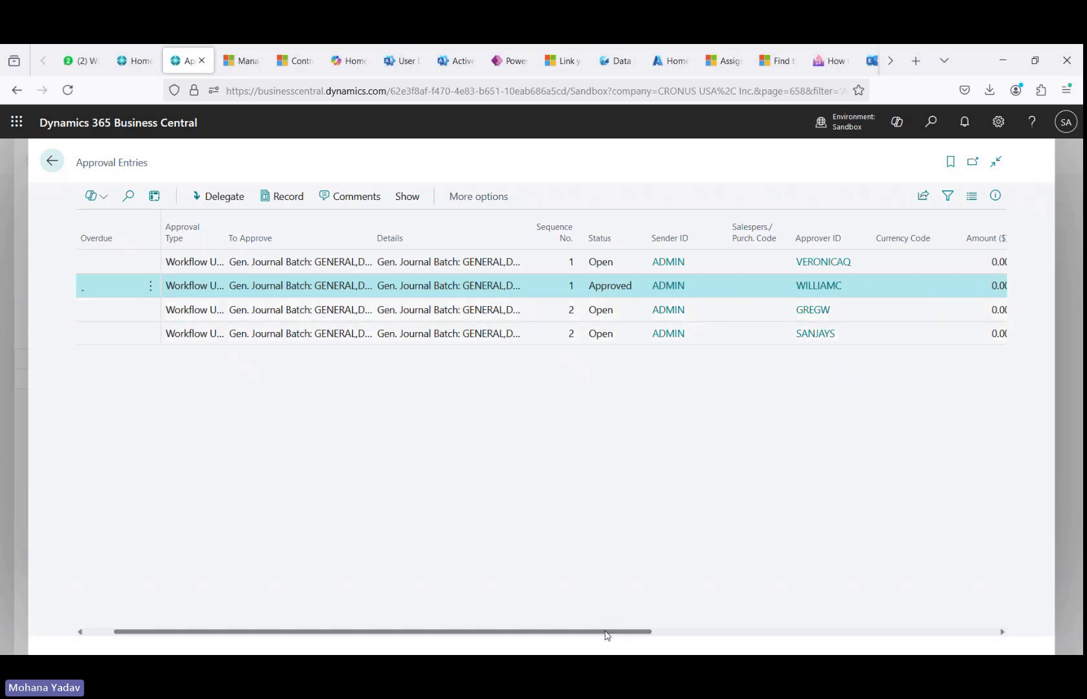
pyautogui.moveTo(612, 631); pyautogui.dragTo(783, 634)
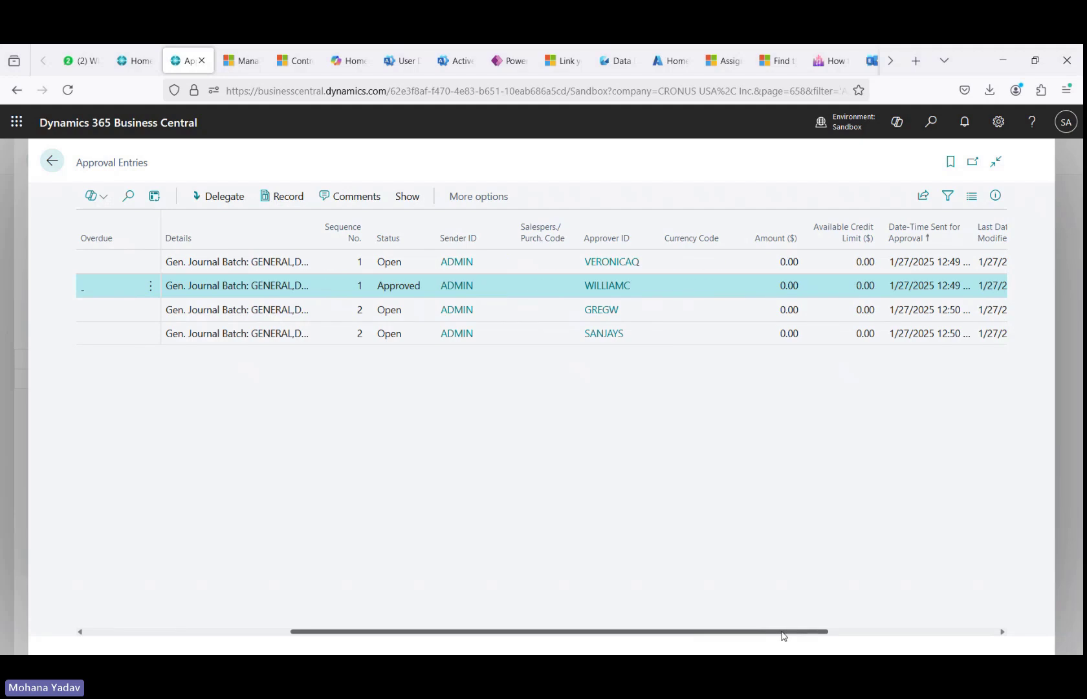
pyautogui.moveTo(783, 636); pyautogui.dragTo(314, 634)
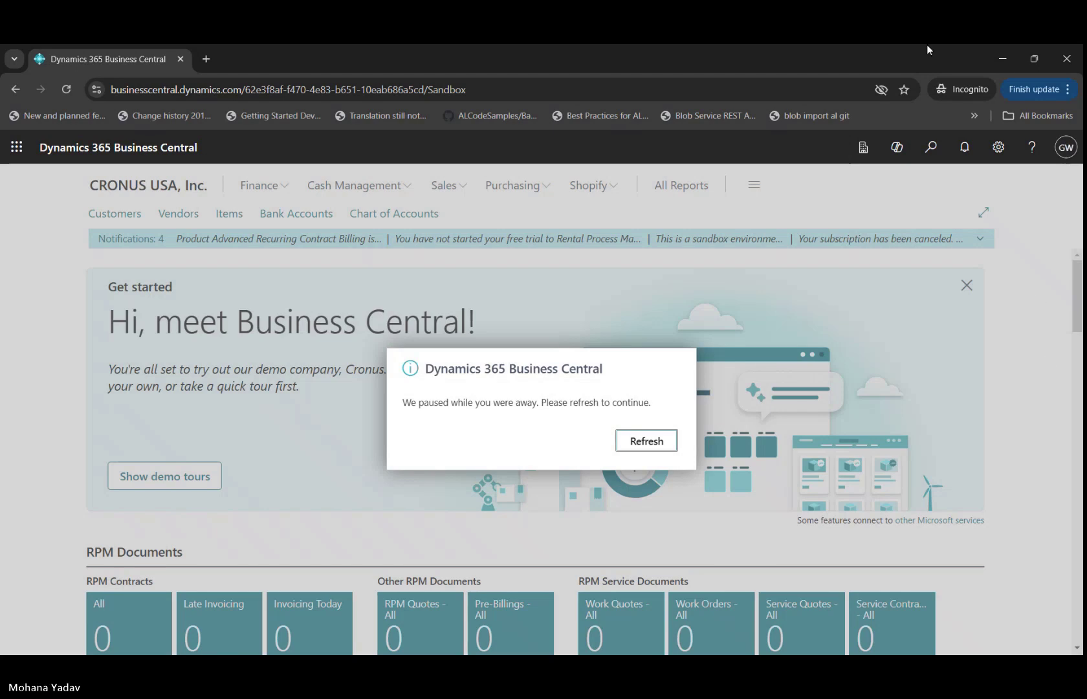
# - Refresh the second-level approver's Business Central session, check the signed-in account and open the DEFAULT batch from General Journals
pyautogui.click(663, 439)
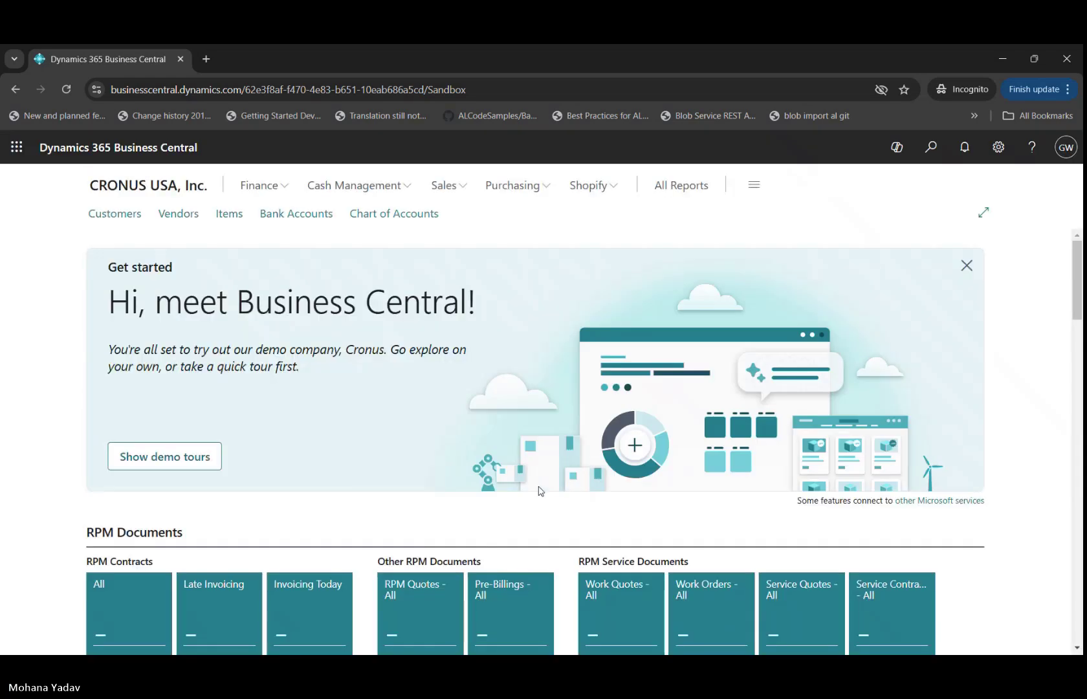
pyautogui.click(1068, 150)
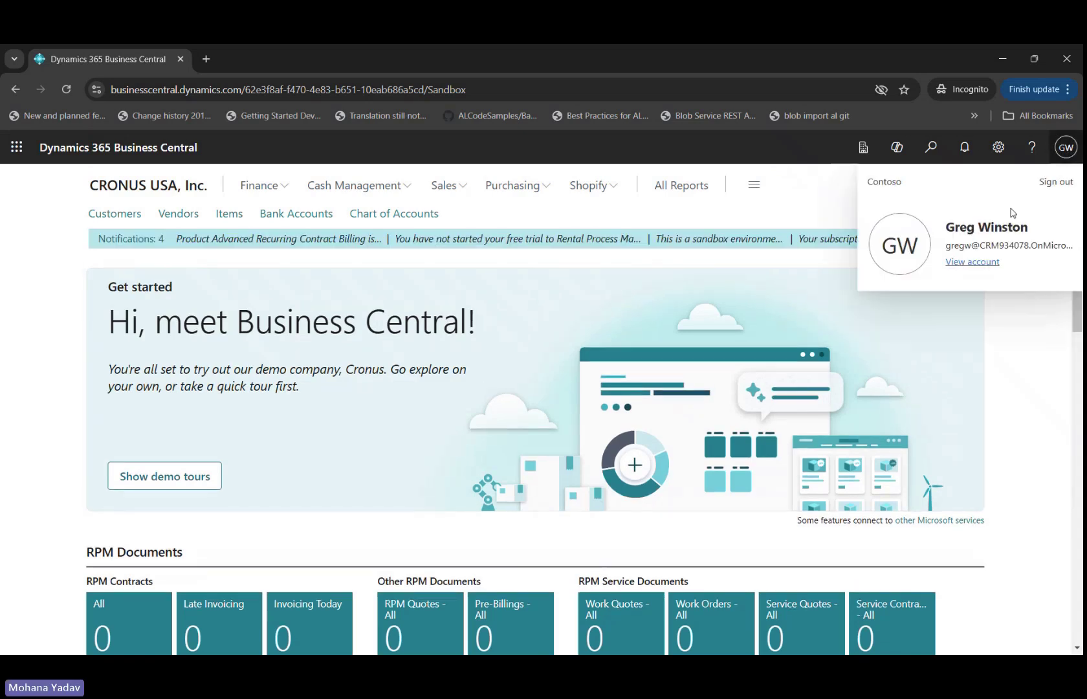
pyautogui.click(274, 187)
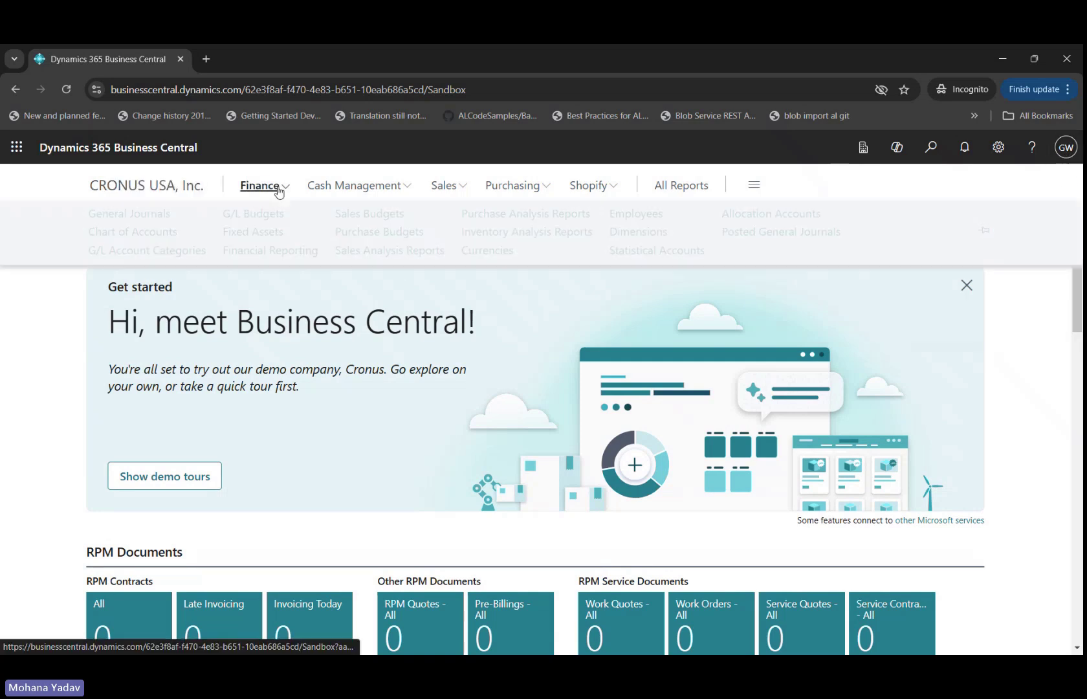
pyautogui.click(138, 218)
pyautogui.click(112, 323)
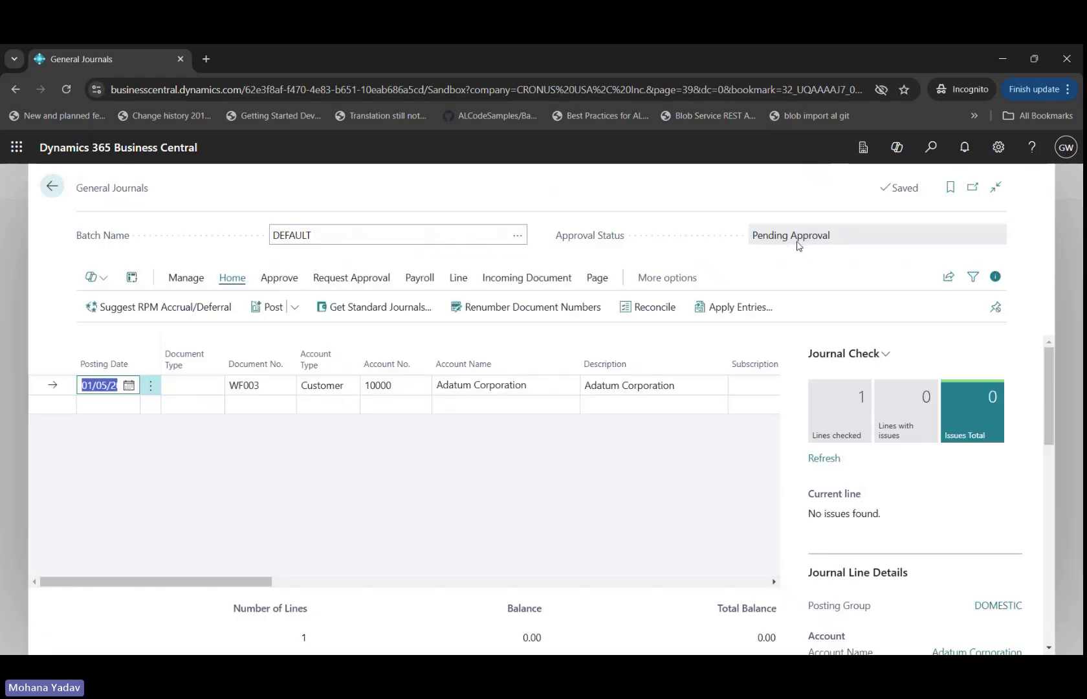
# - Approve the DEFAULT journal batch as the second-level approver, return to the batch list and leave that session
pyautogui.click(277, 284)
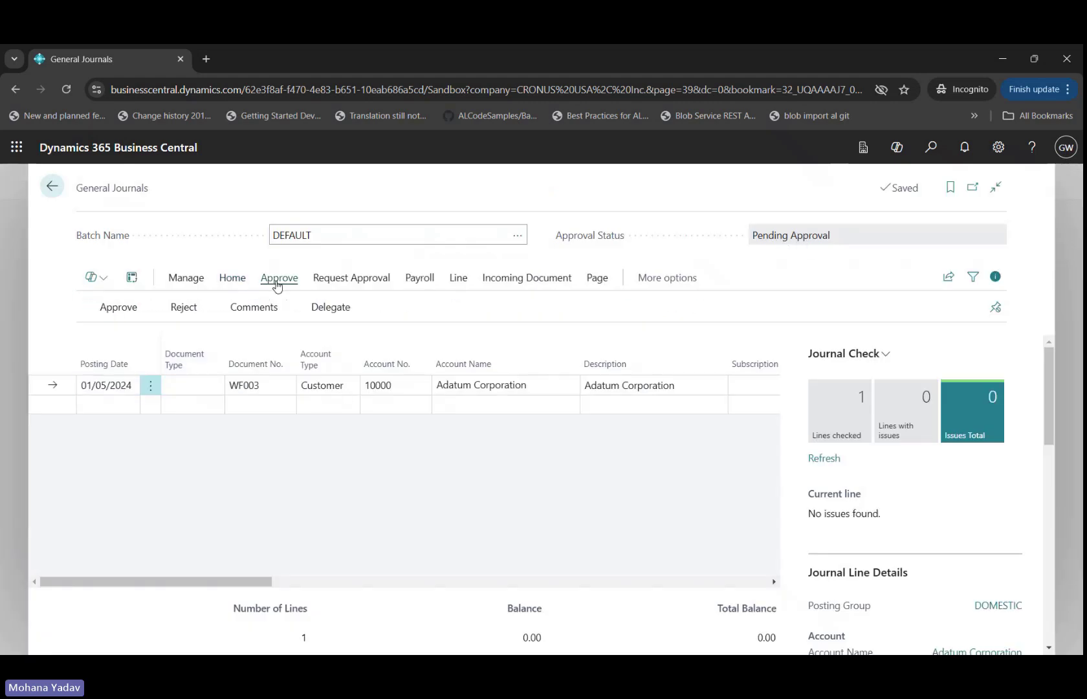
pyautogui.click(114, 309)
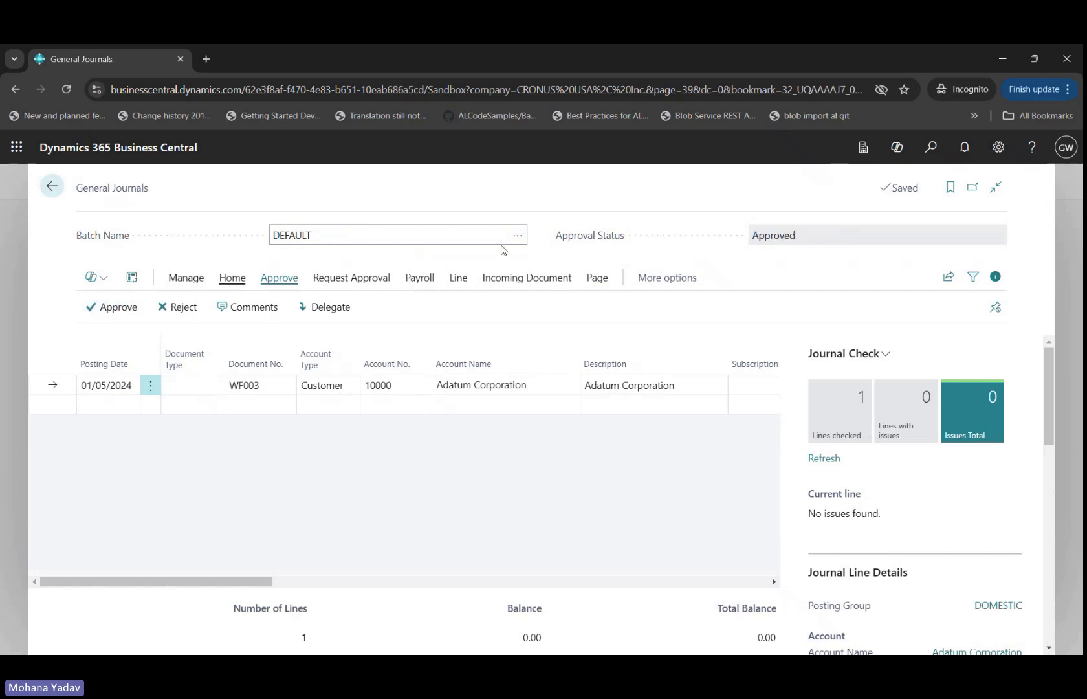
pyautogui.click(51, 187)
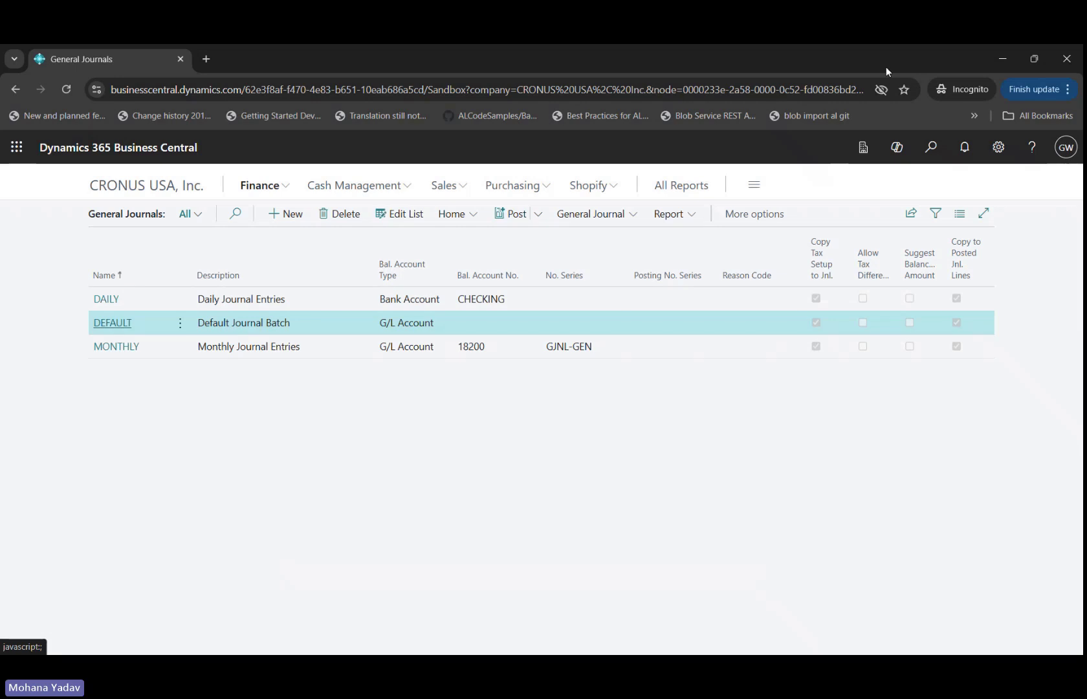
pyautogui.click(1000, 59)
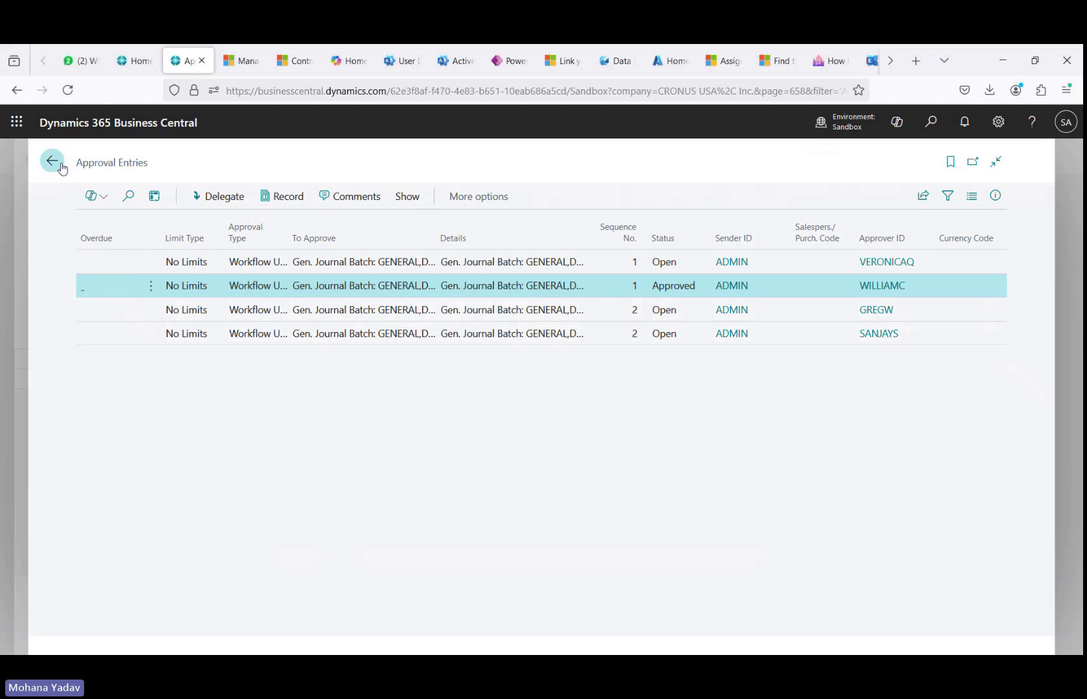
# - Reopen the DEFAULT batch's approval entries in the requester's session, review the status at both levels and return to the requirements slide
pyautogui.click(483, 329)
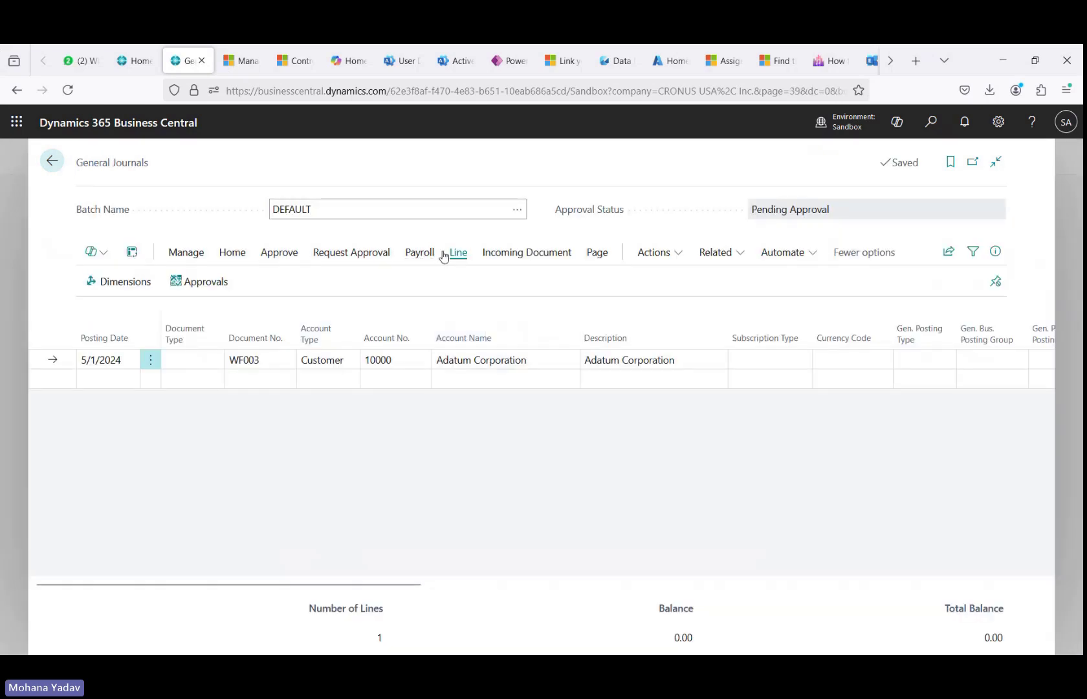
pyautogui.click(200, 285)
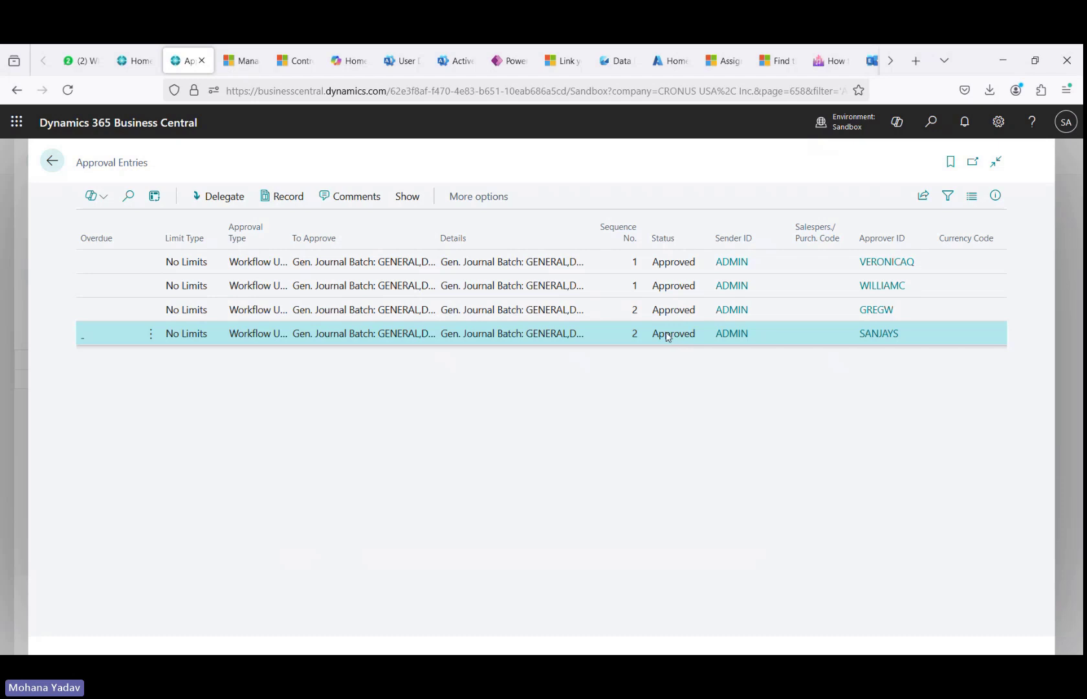
pyautogui.click(1002, 61)
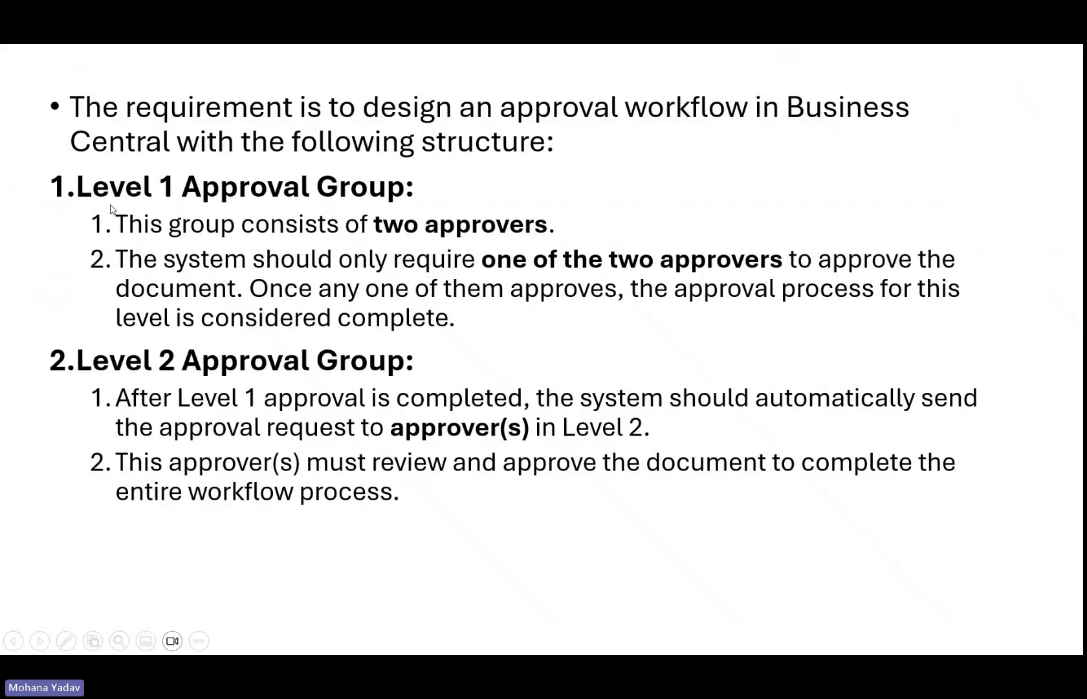